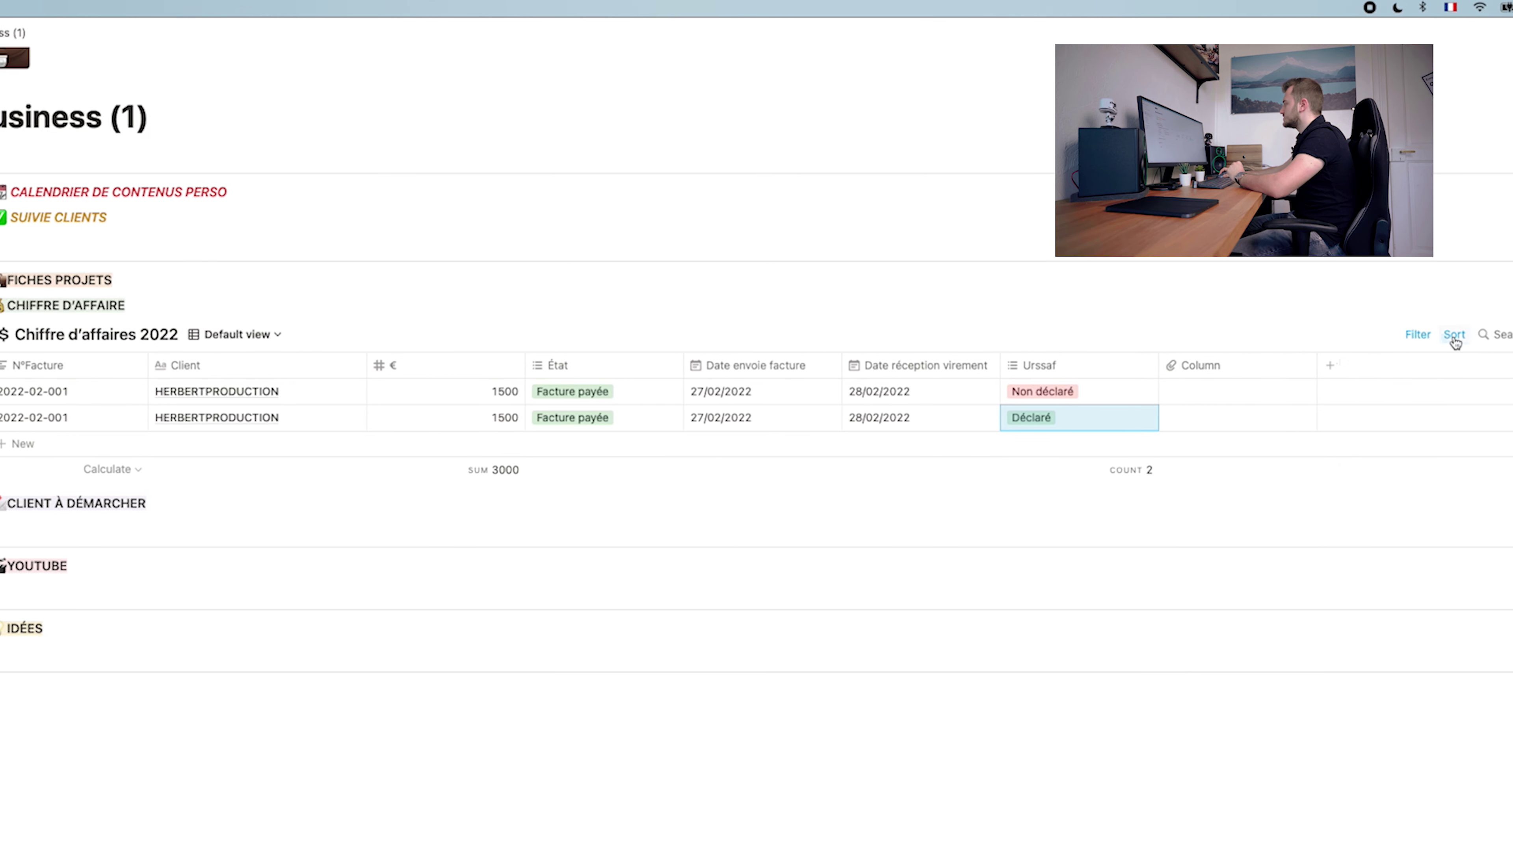
Filter the Chiffre d'affaires 2022 table to entries whose Urssaf property contains Non déclaré
click(1418, 335)
click(1300, 432)
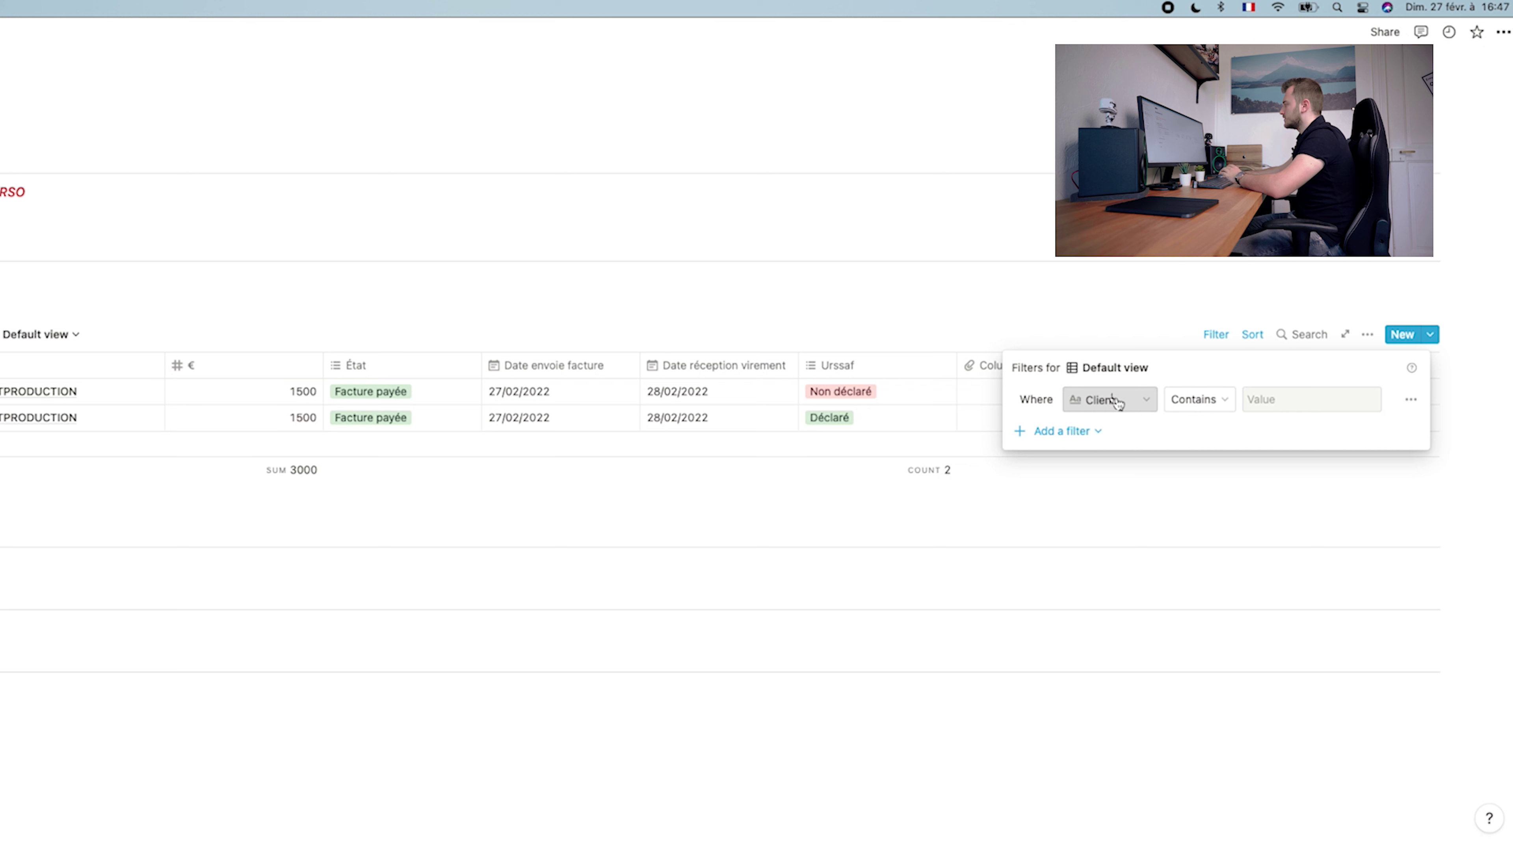
click(1147, 399)
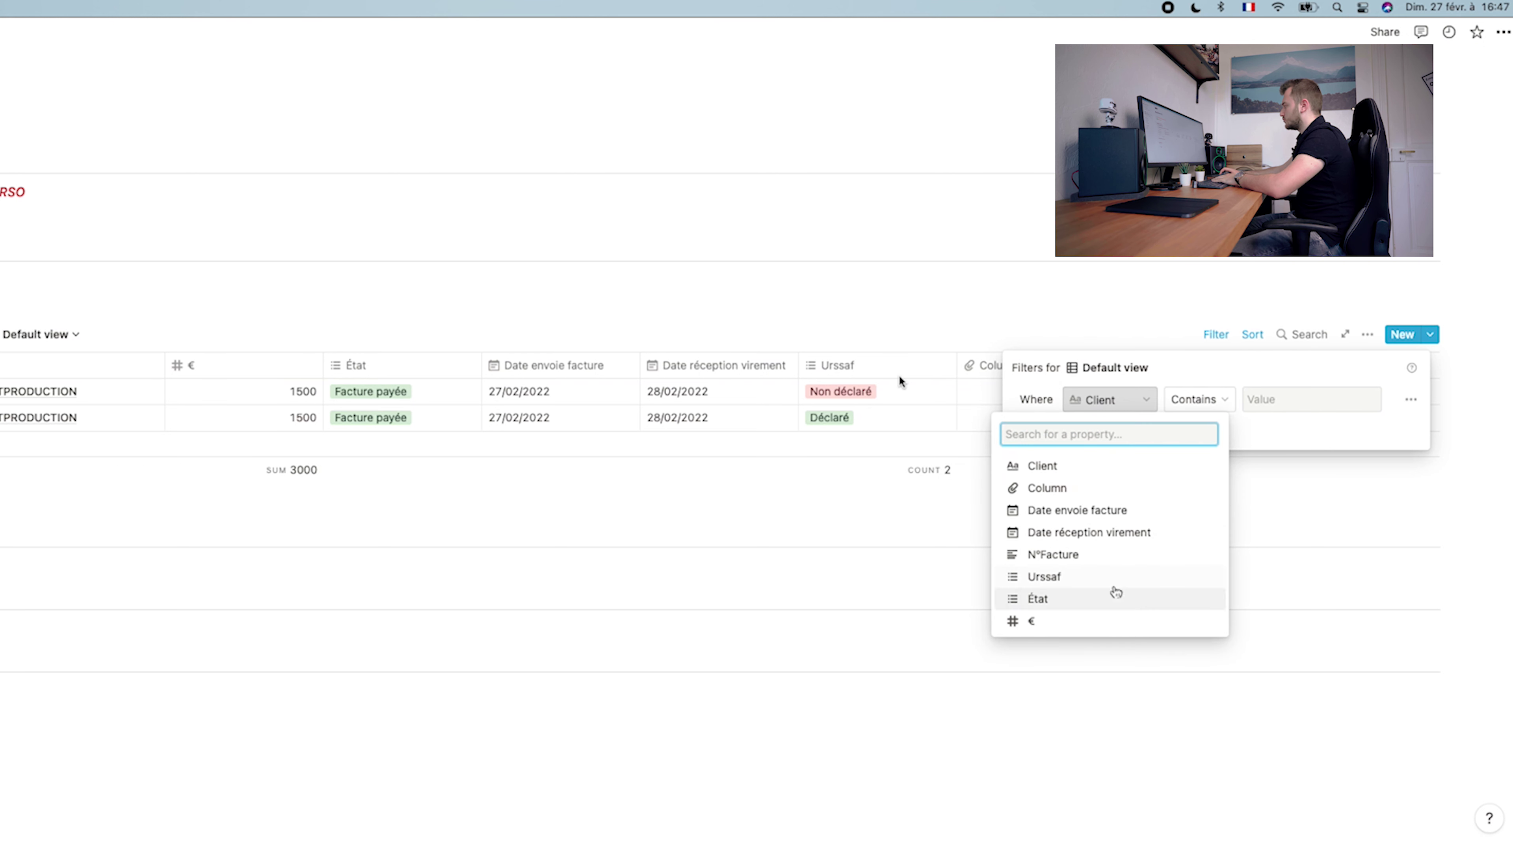
click(1044, 577)
click(1281, 398)
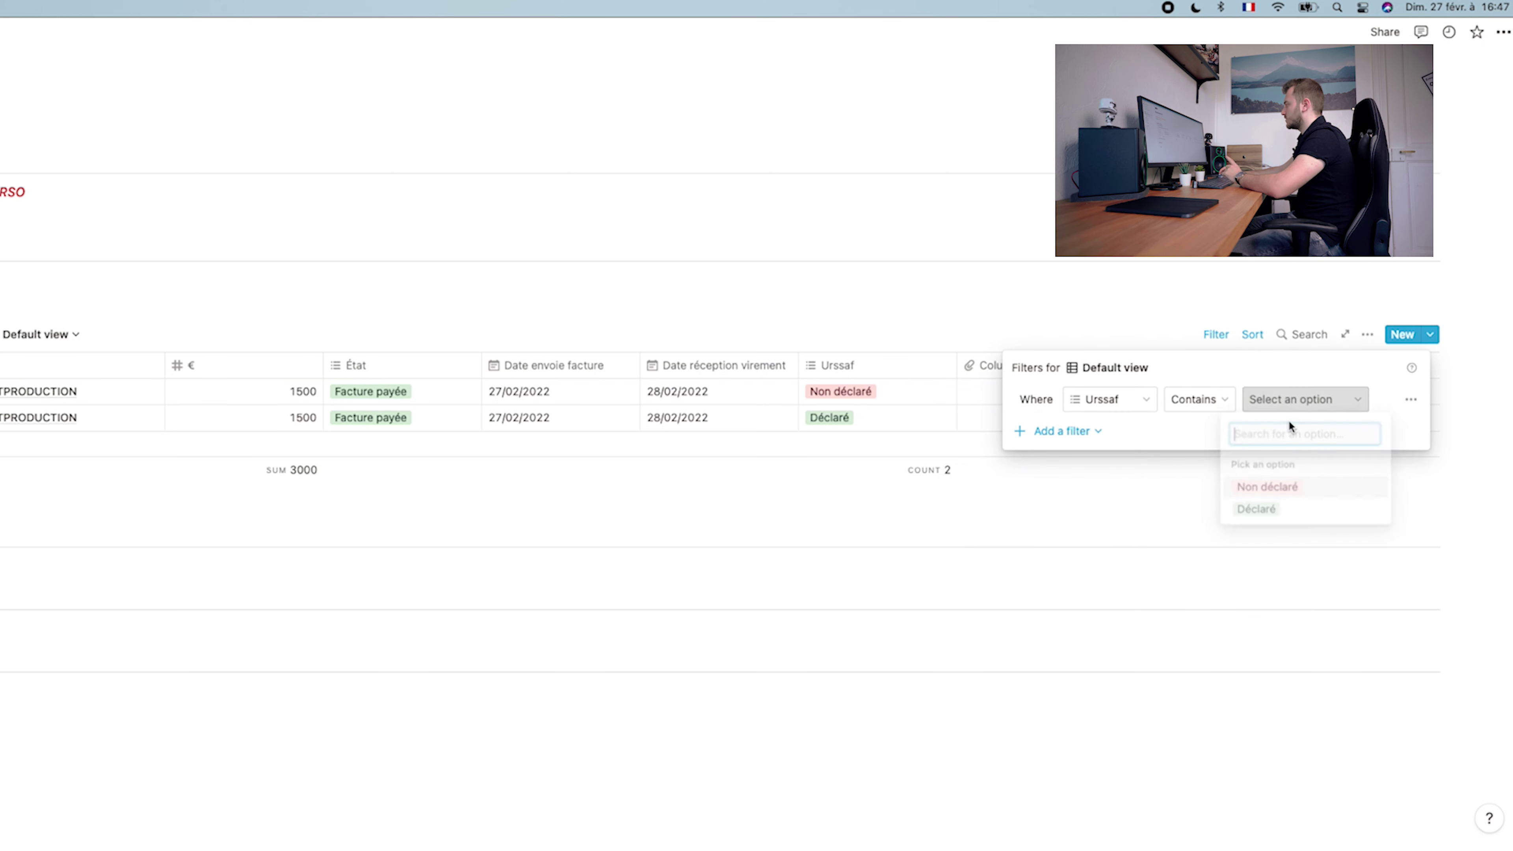
click(1253, 482)
click(883, 337)
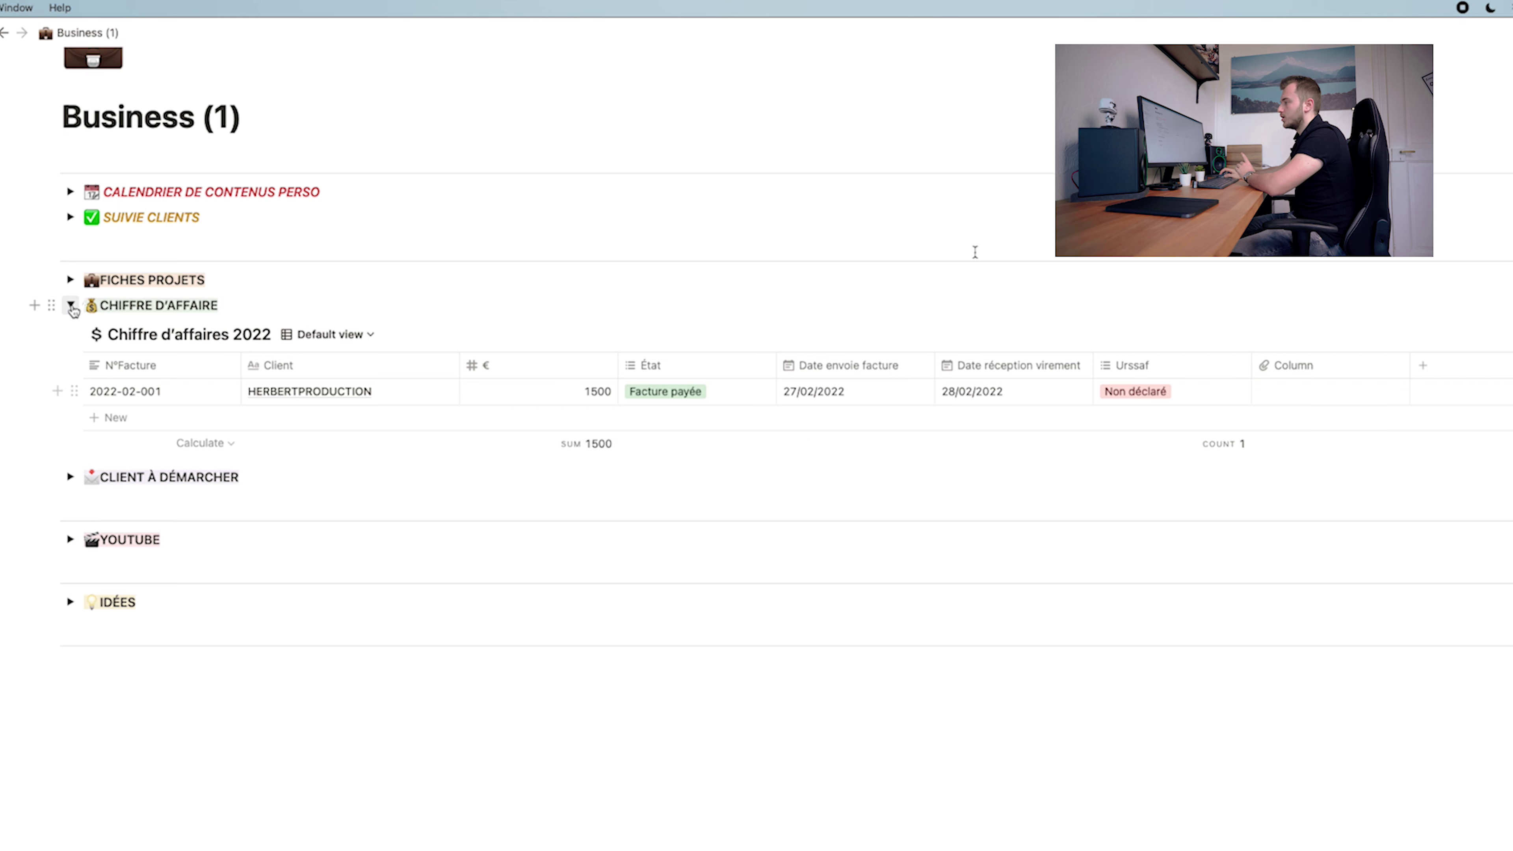
Switch from the CHIFFRE D'AFFAIRE section to CLIENT À DÉMARCHER and examine the Tags options and Commentaire field of its table
click(71, 305)
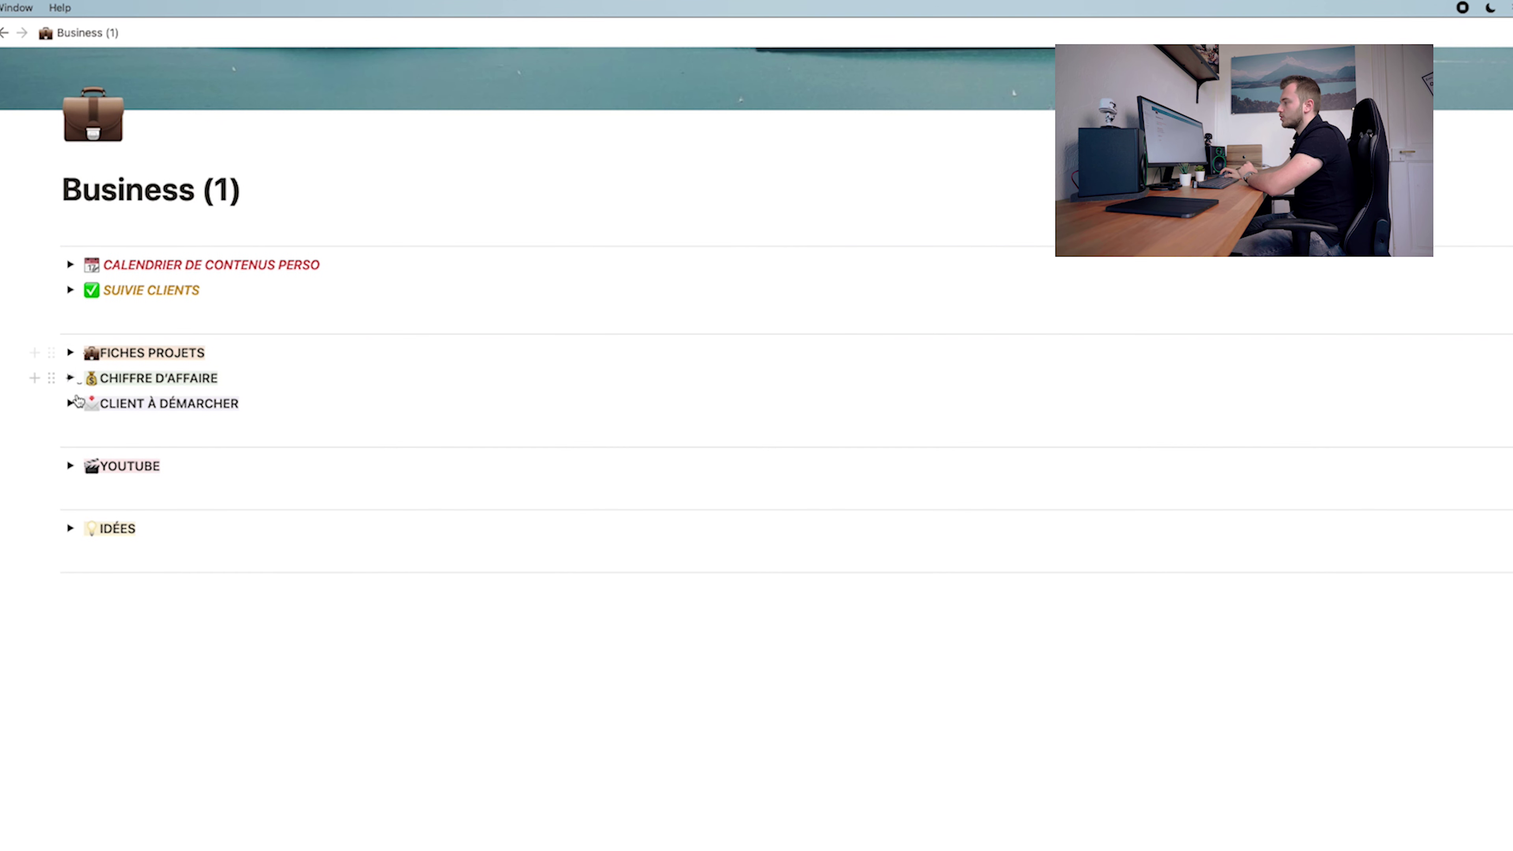
click(70, 403)
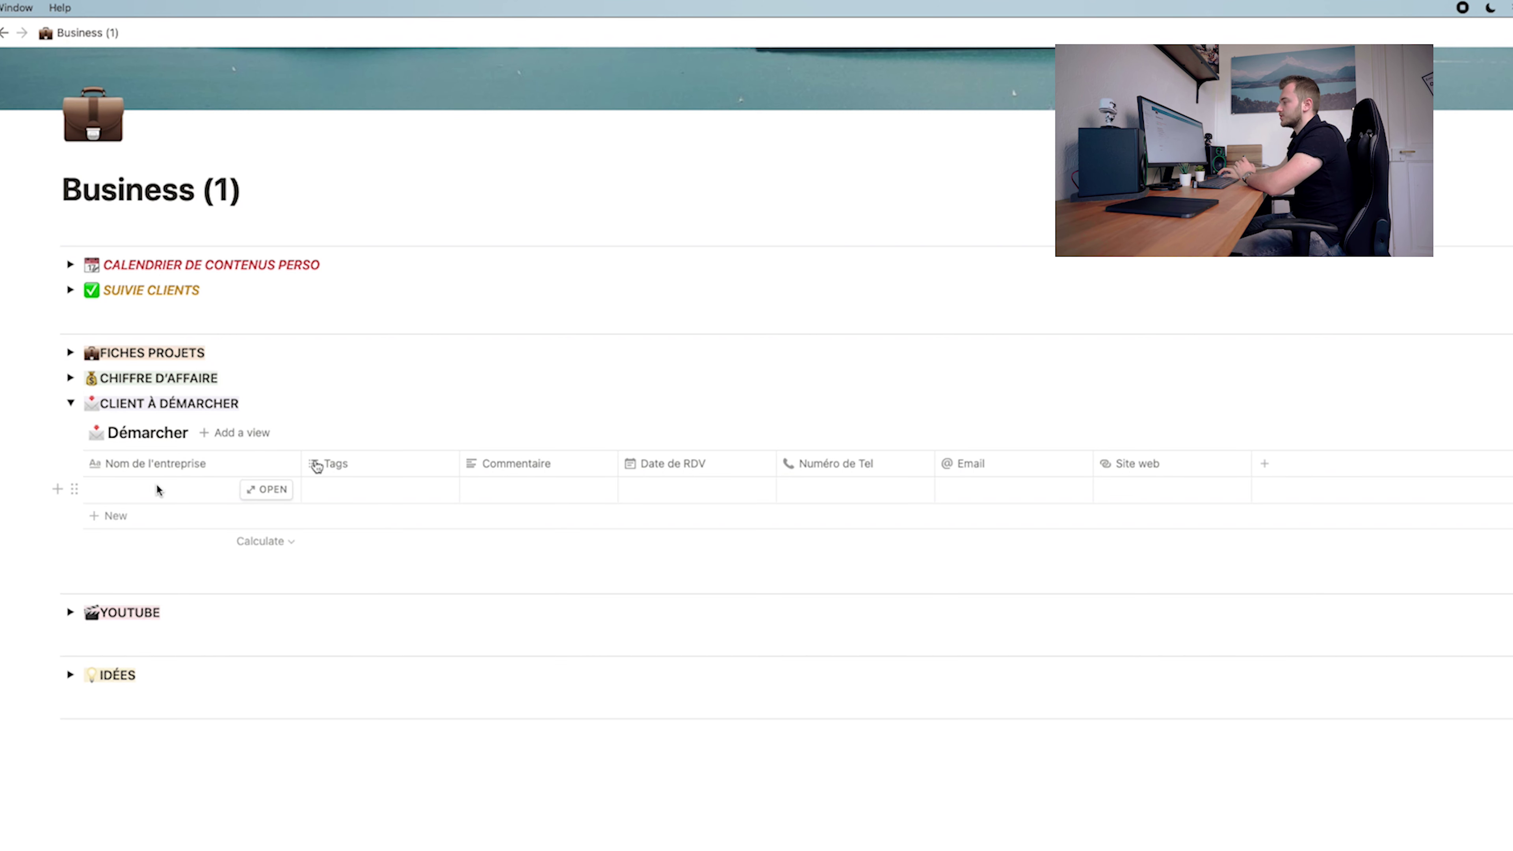
click(335, 487)
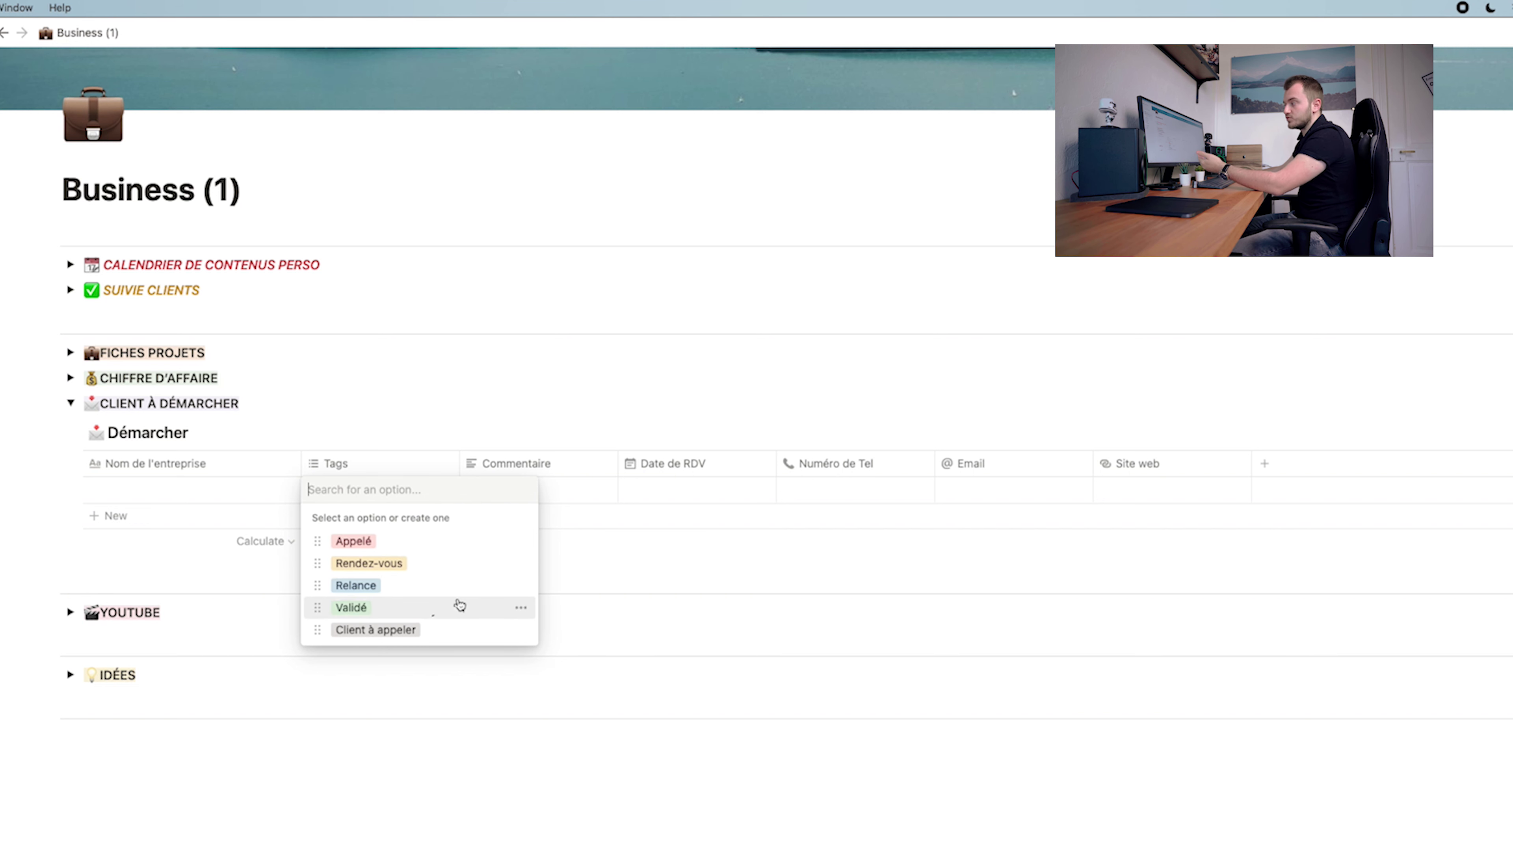
drag(322, 629, 365, 444)
key(Escape)
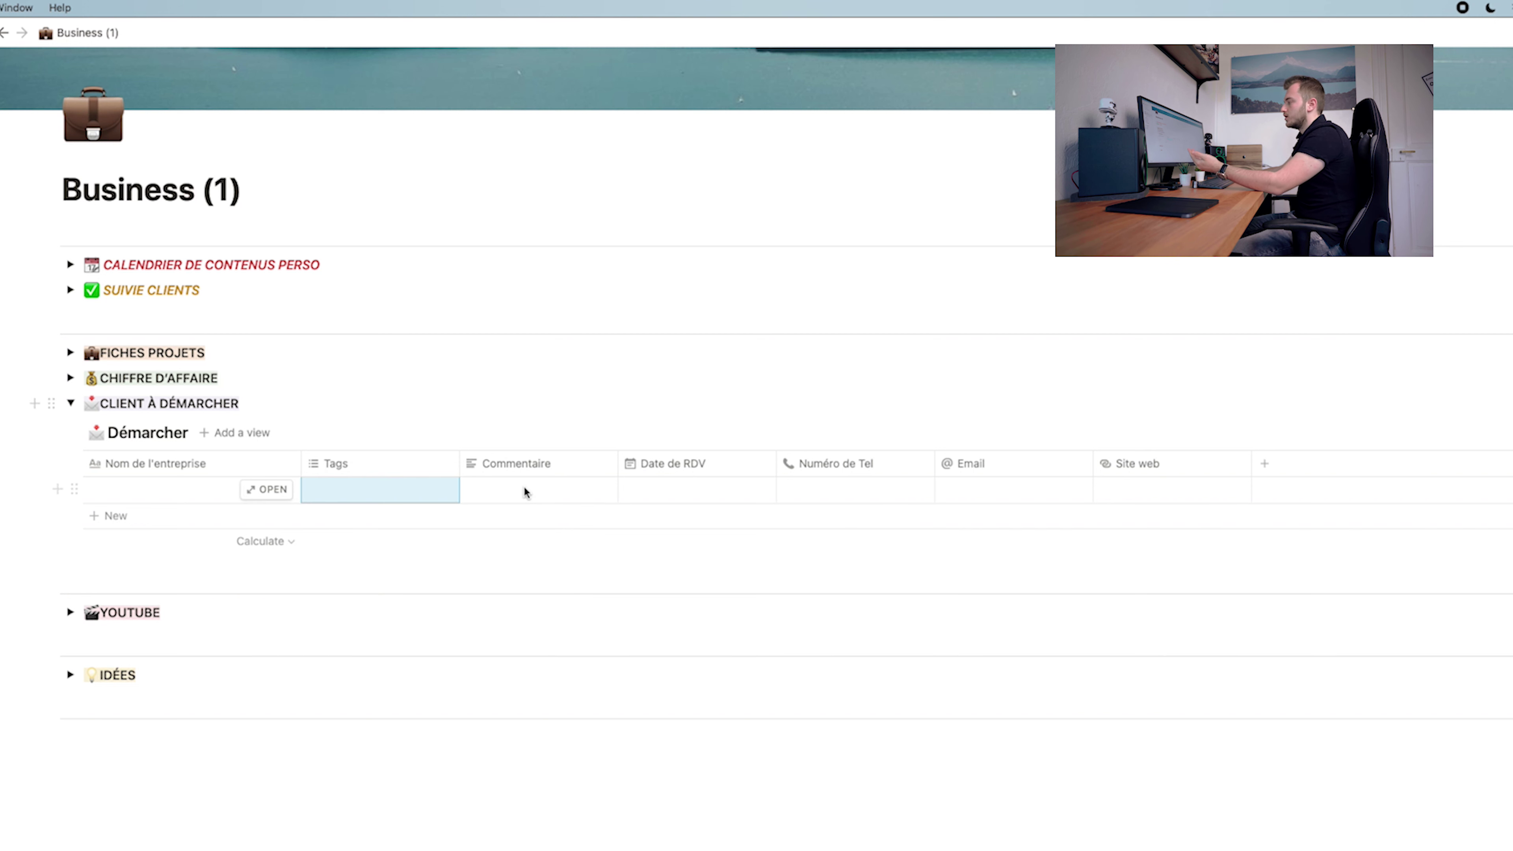
click(524, 491)
key(Escape)
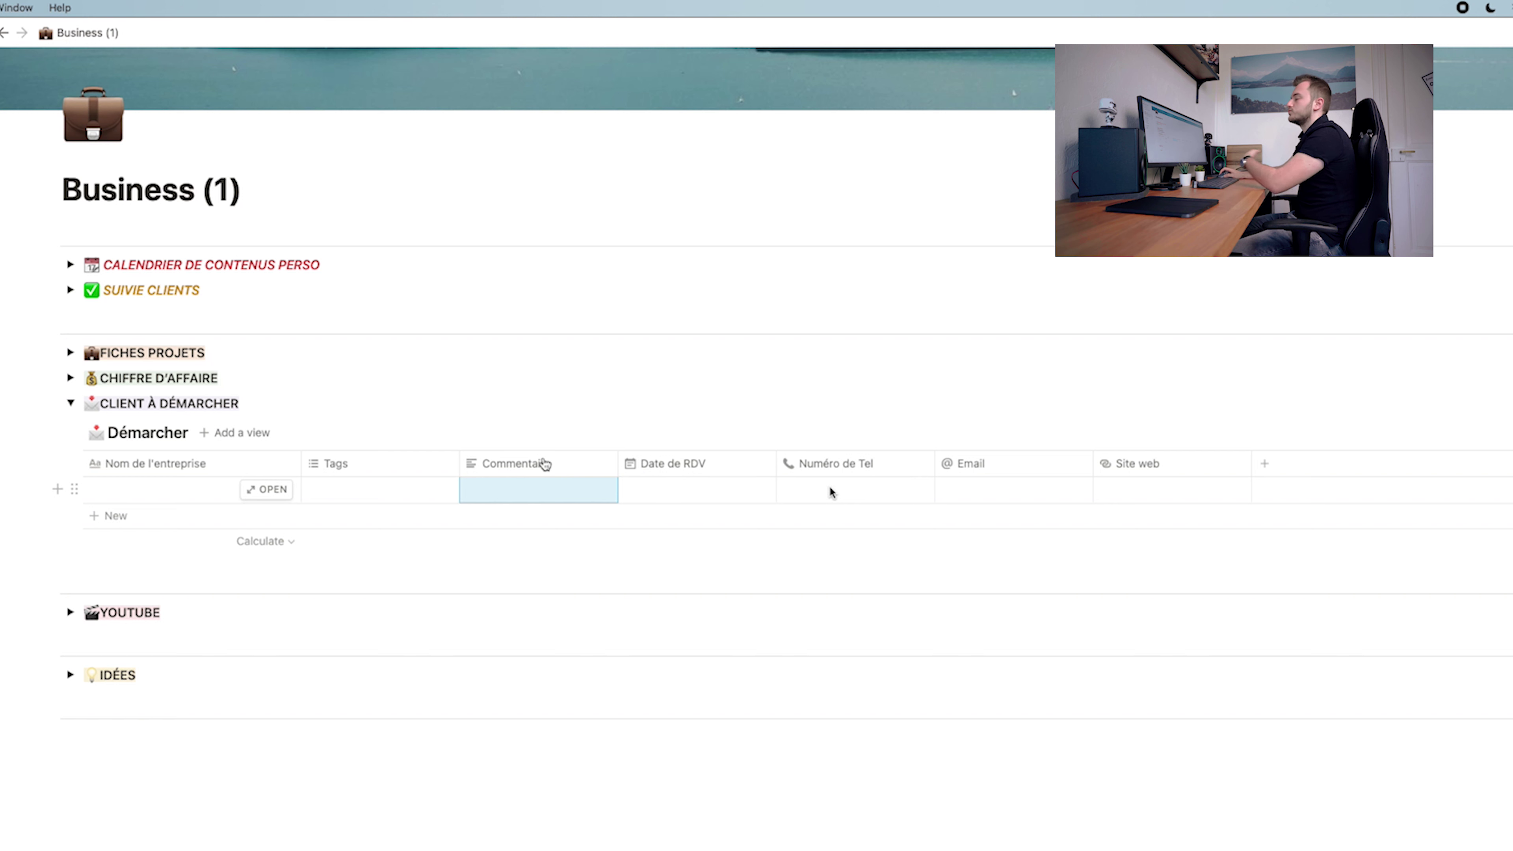
click(70, 403)
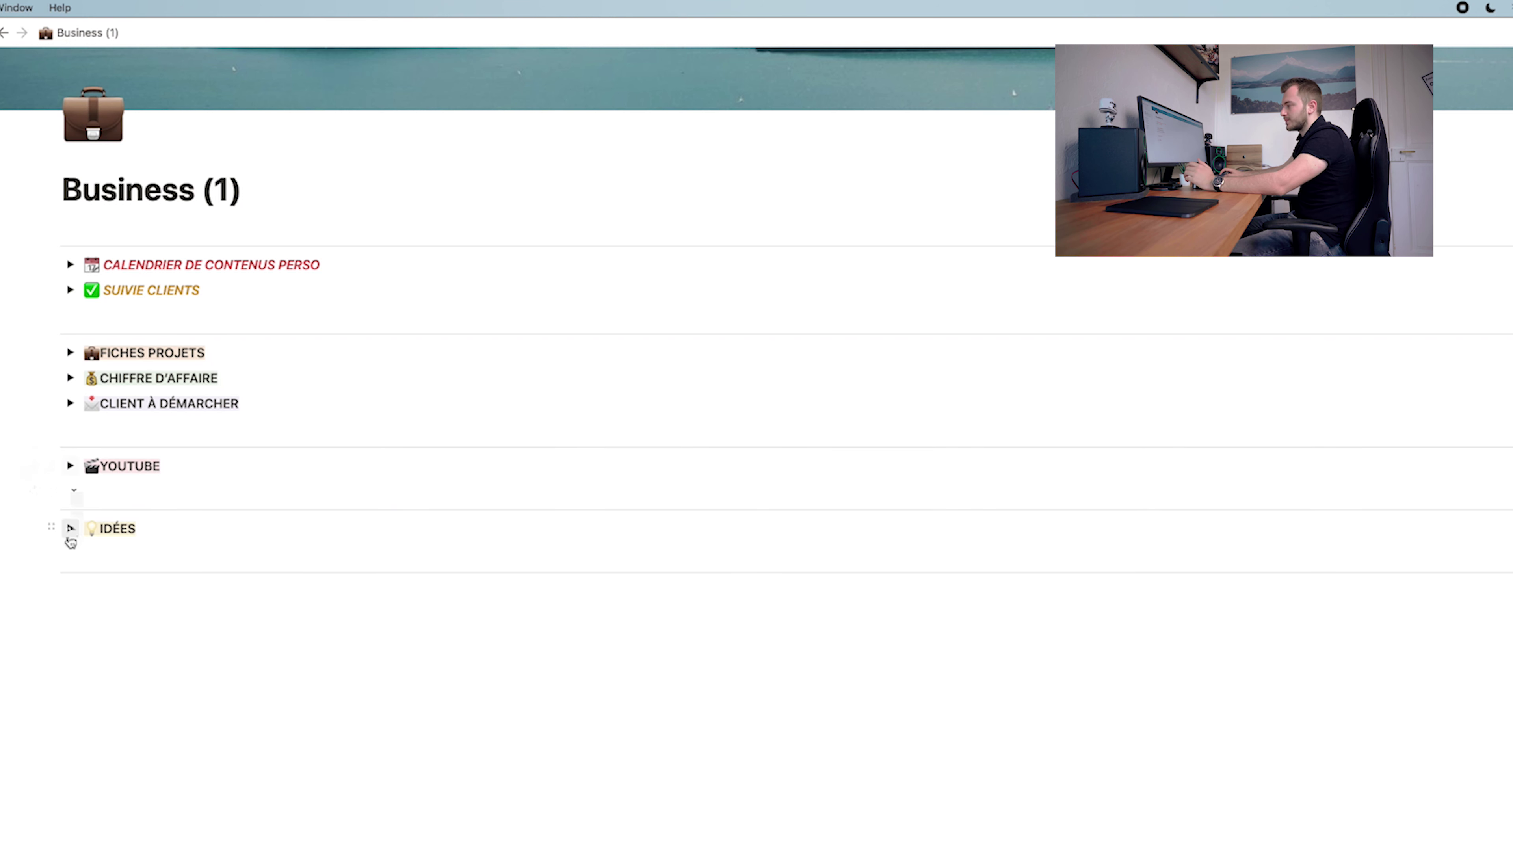
Expand the IDÉES section and title its first numbered heading PHOTOS
click(70, 527)
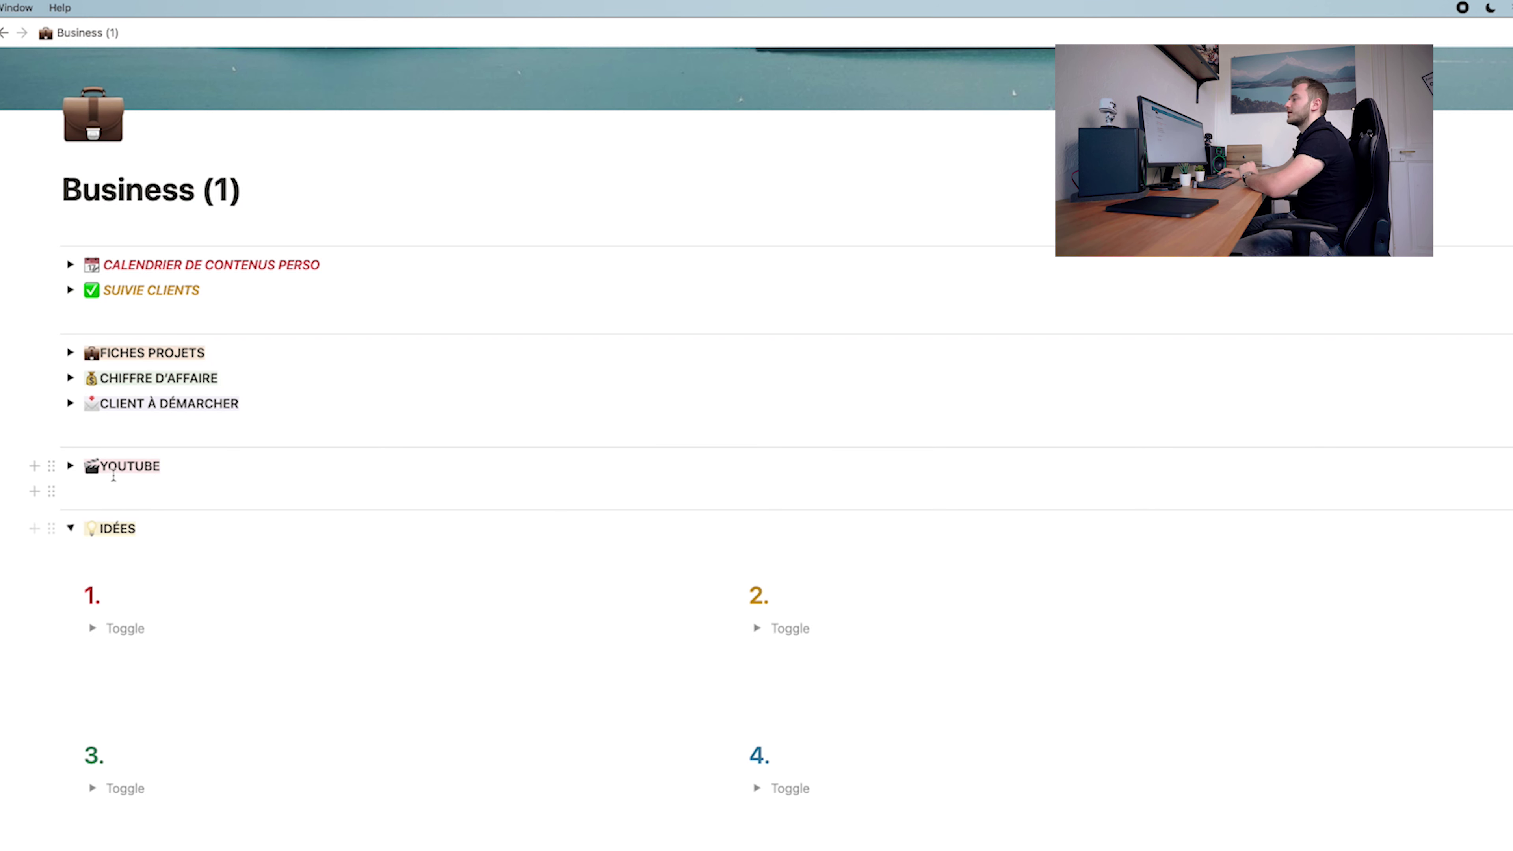
scroll(194, 484, down, 3)
scroll(194, 484, down, 1)
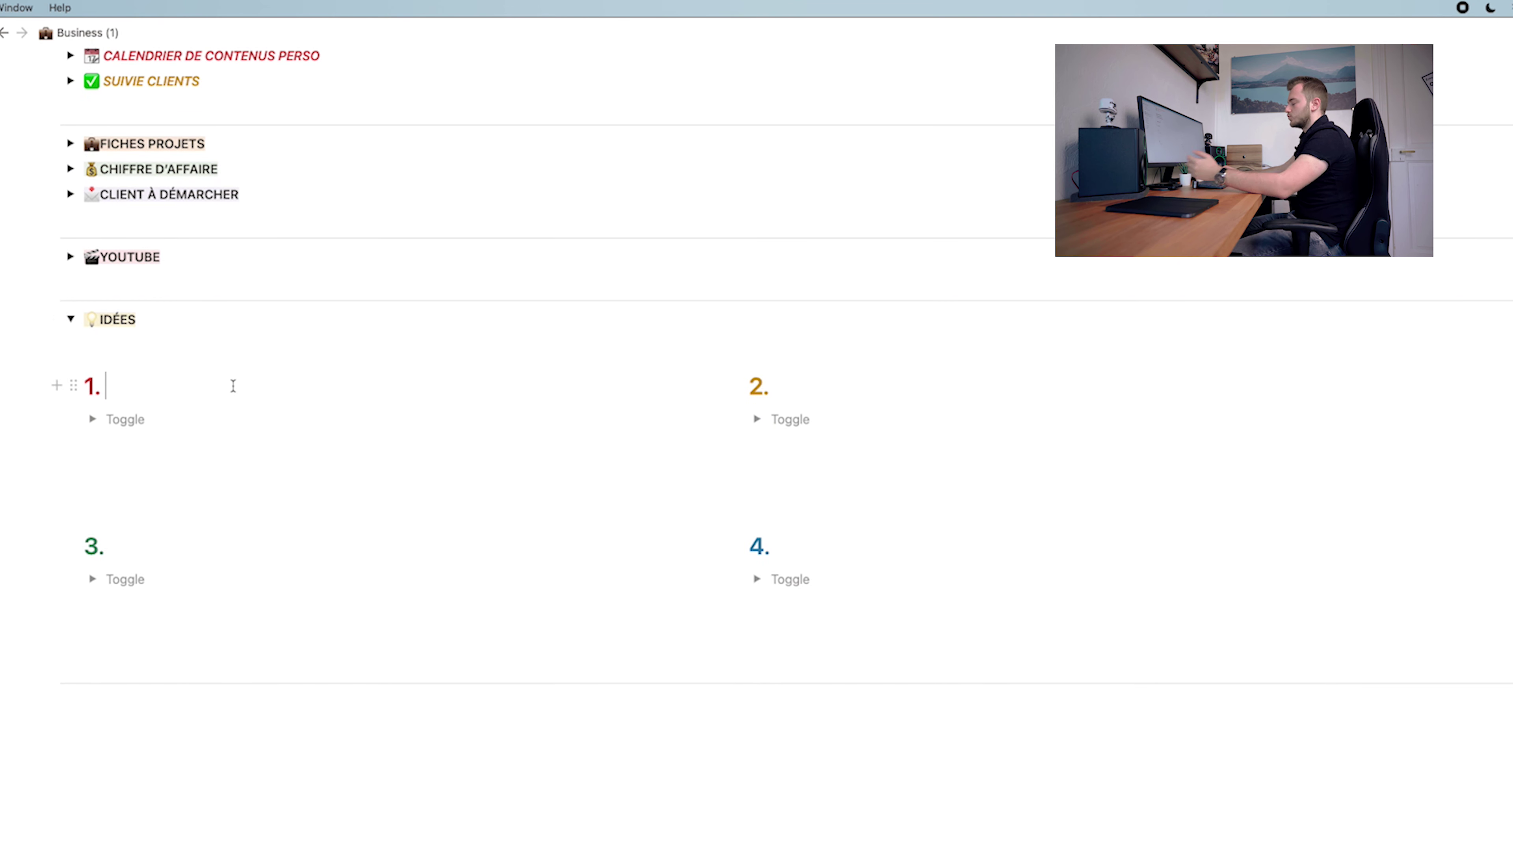
text(PHOTOS)
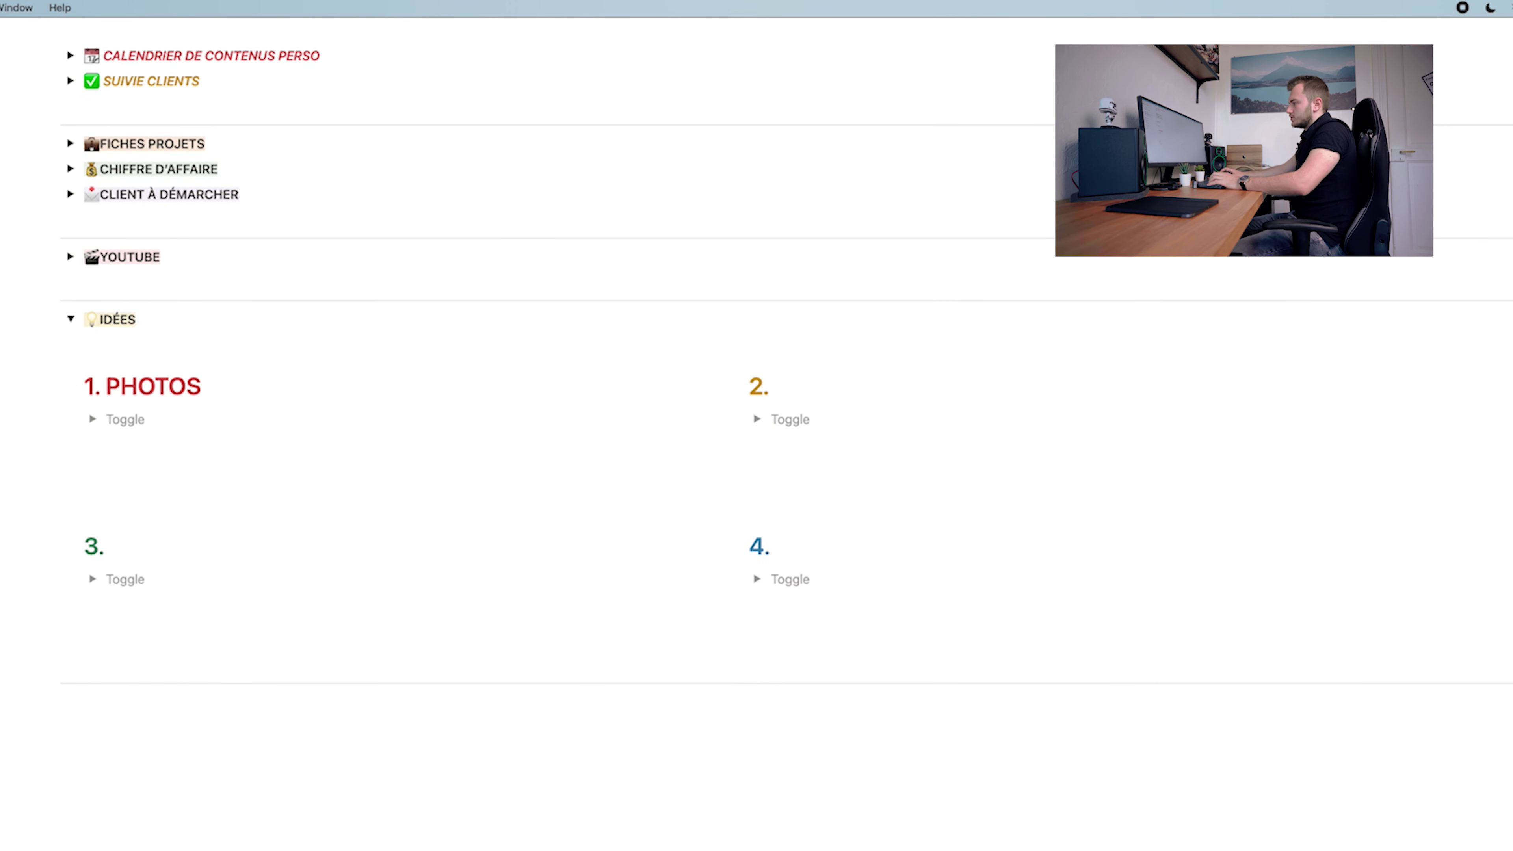
Name the first toggle under PHOTOS Shooting street and list Mulhouse, Bales and Strasbourg inside it
click(162, 421)
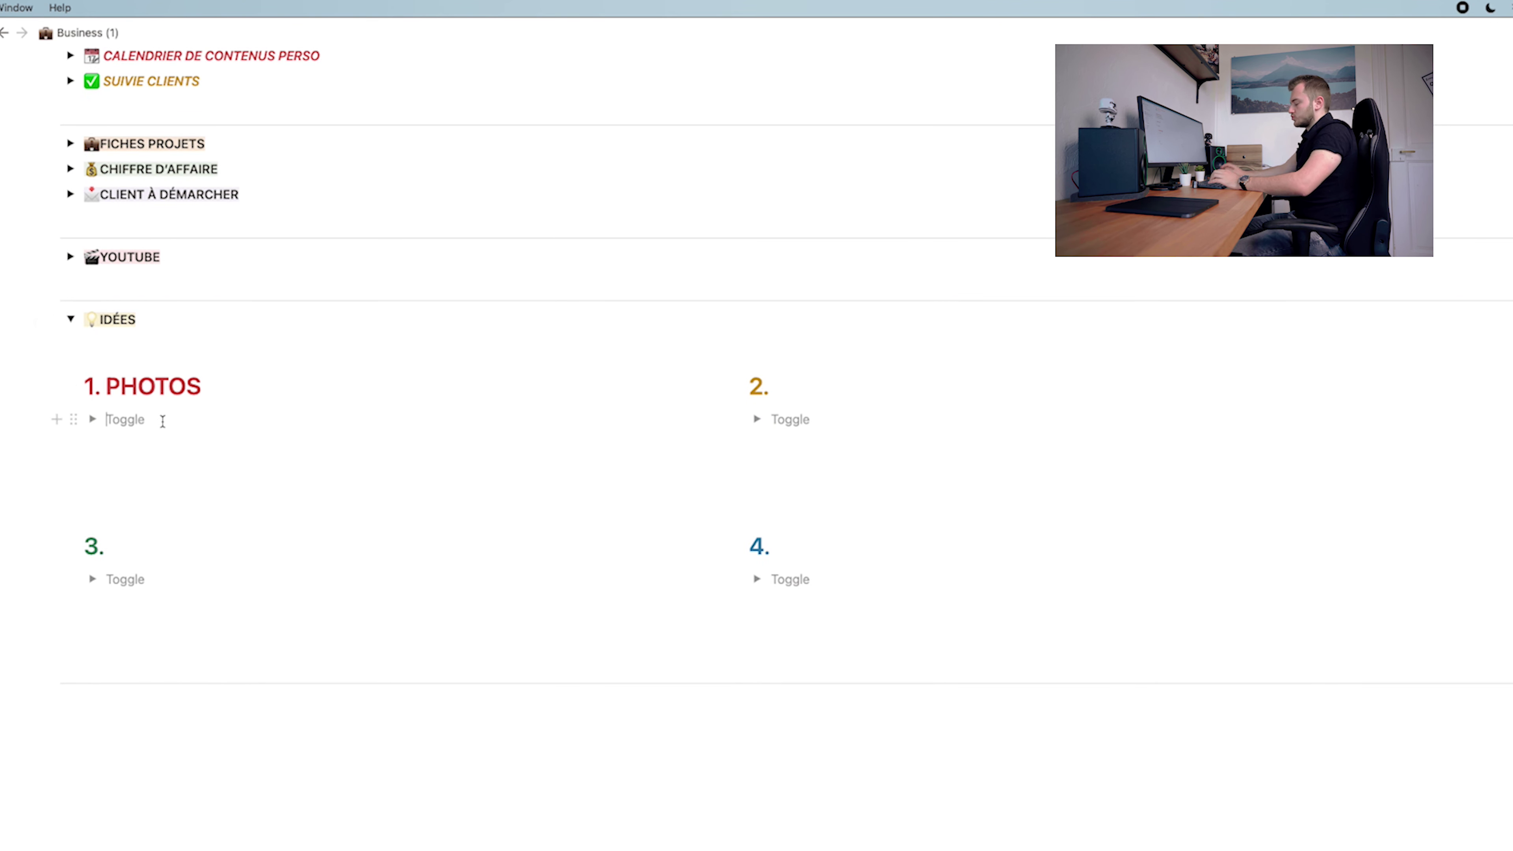
text(Shooting street)
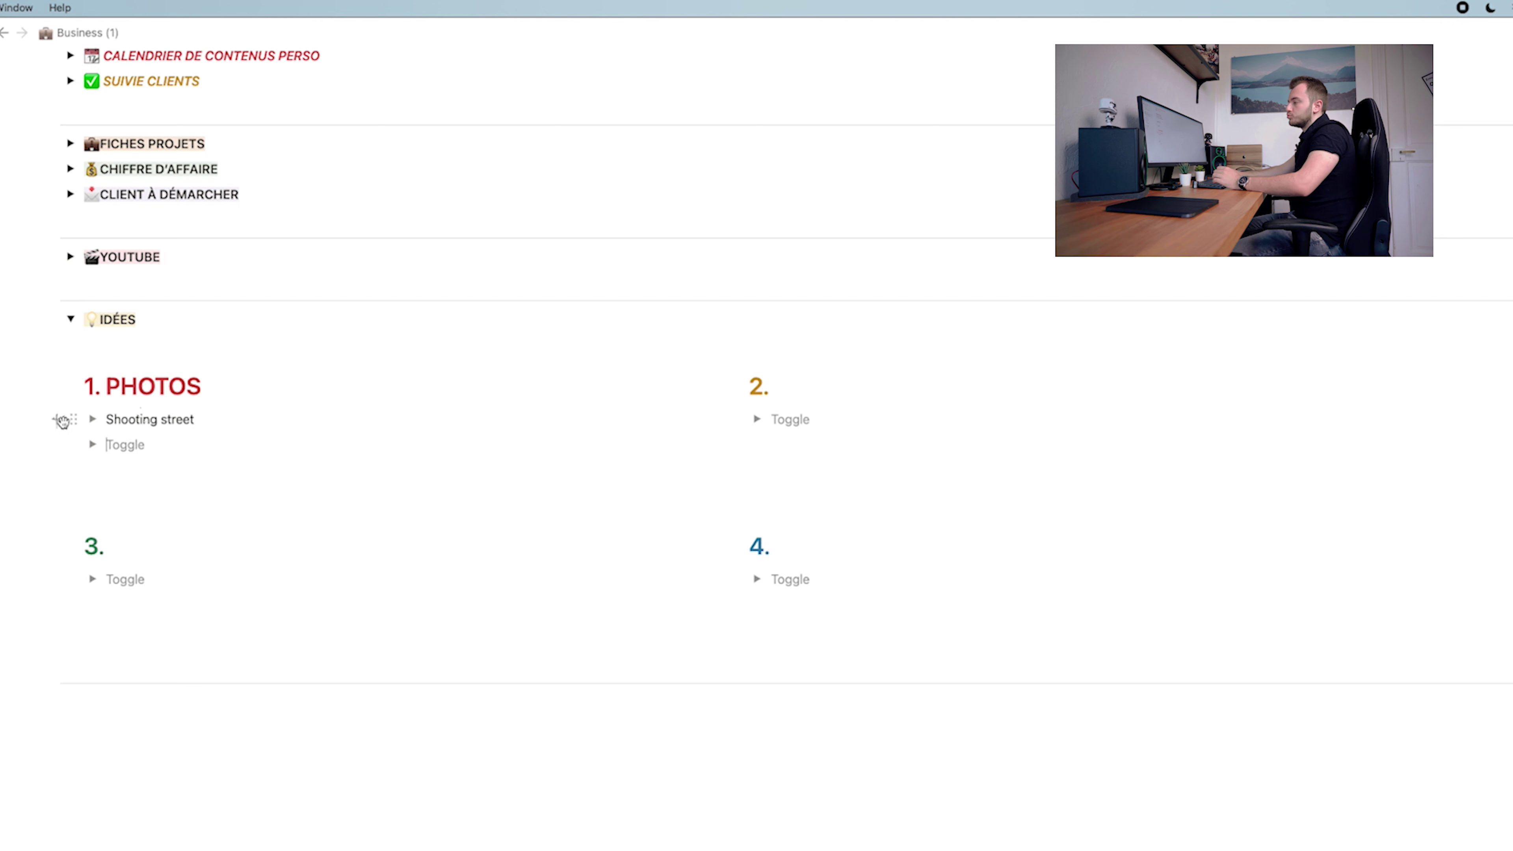
click(92, 419)
click(156, 442)
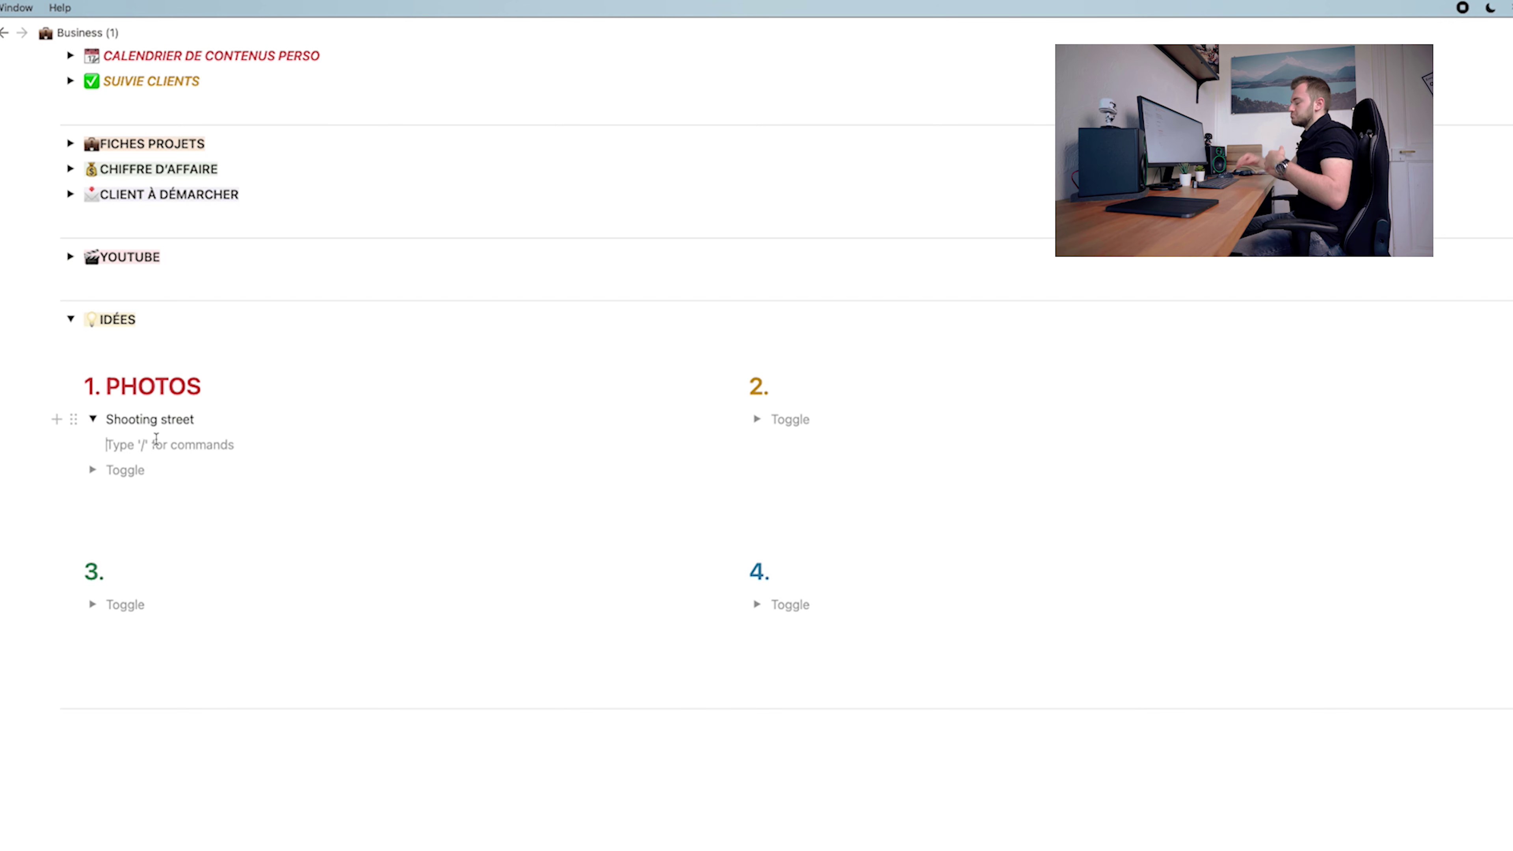
text(Mulhouse)
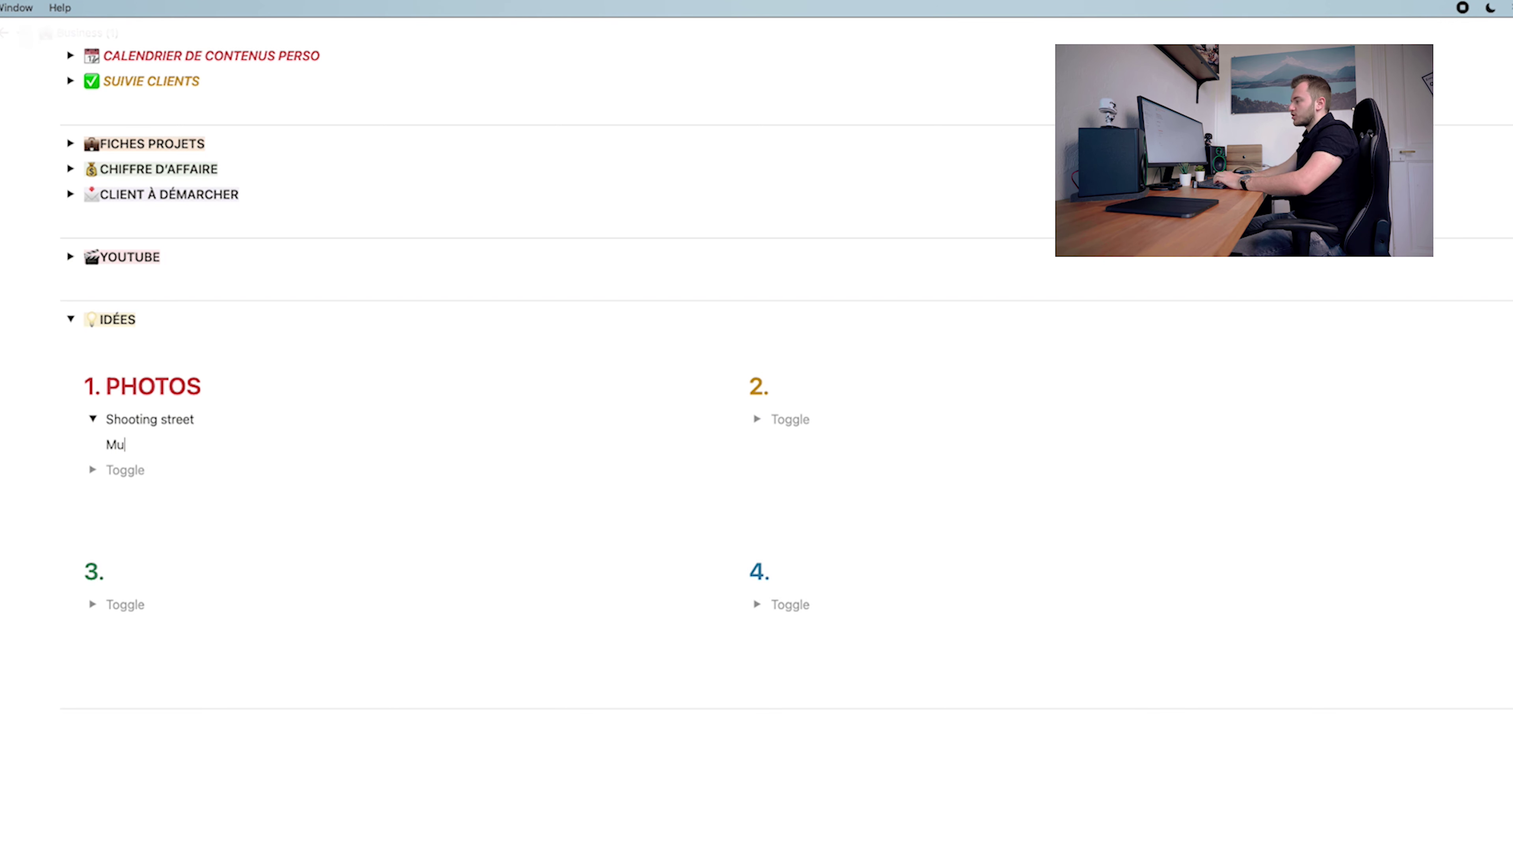
key(Return)
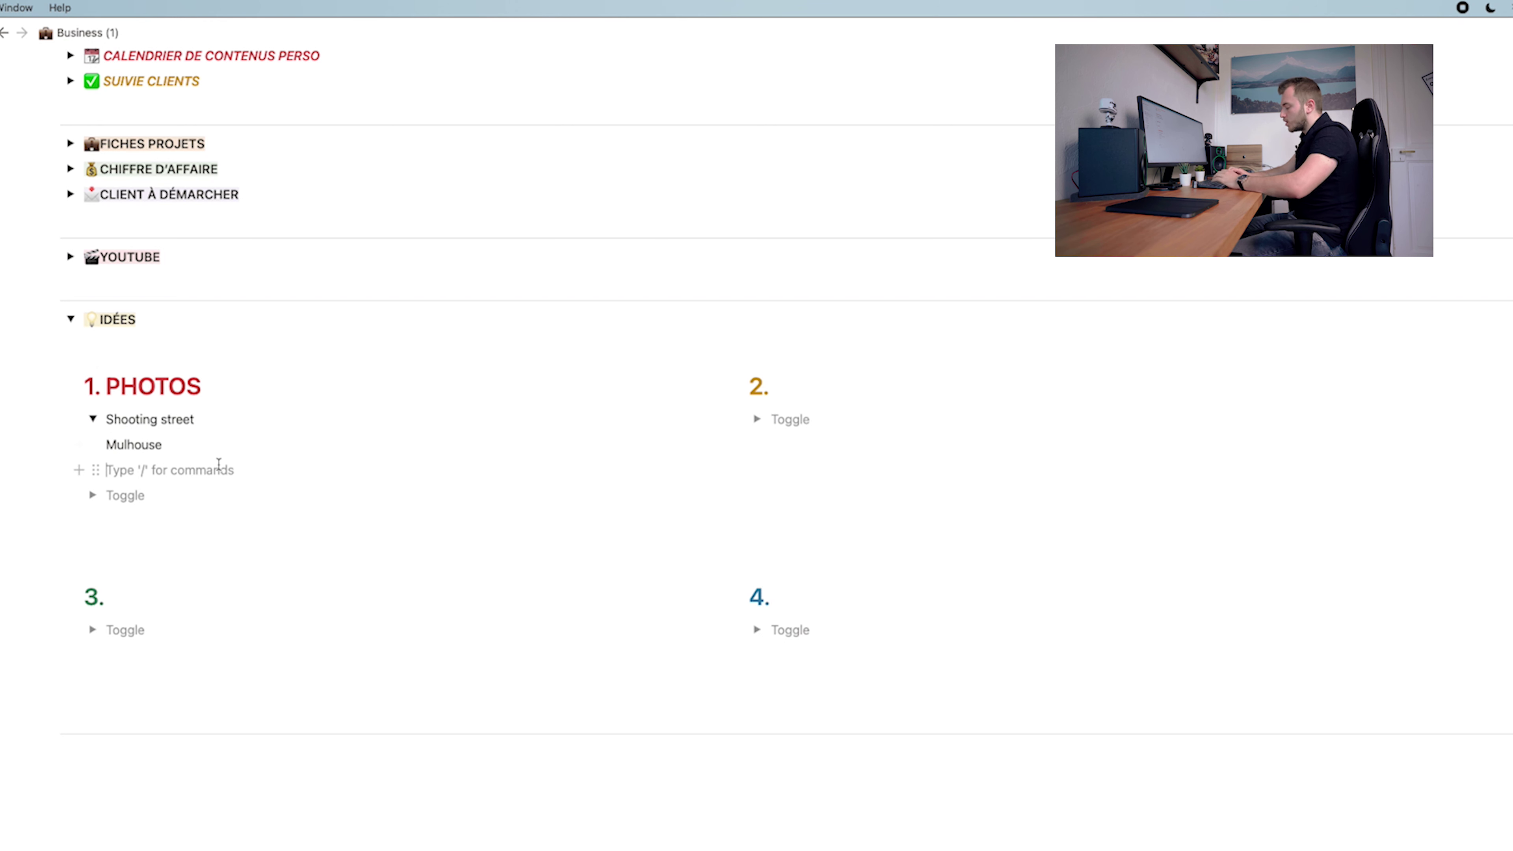
text(Bales)
key(Return)
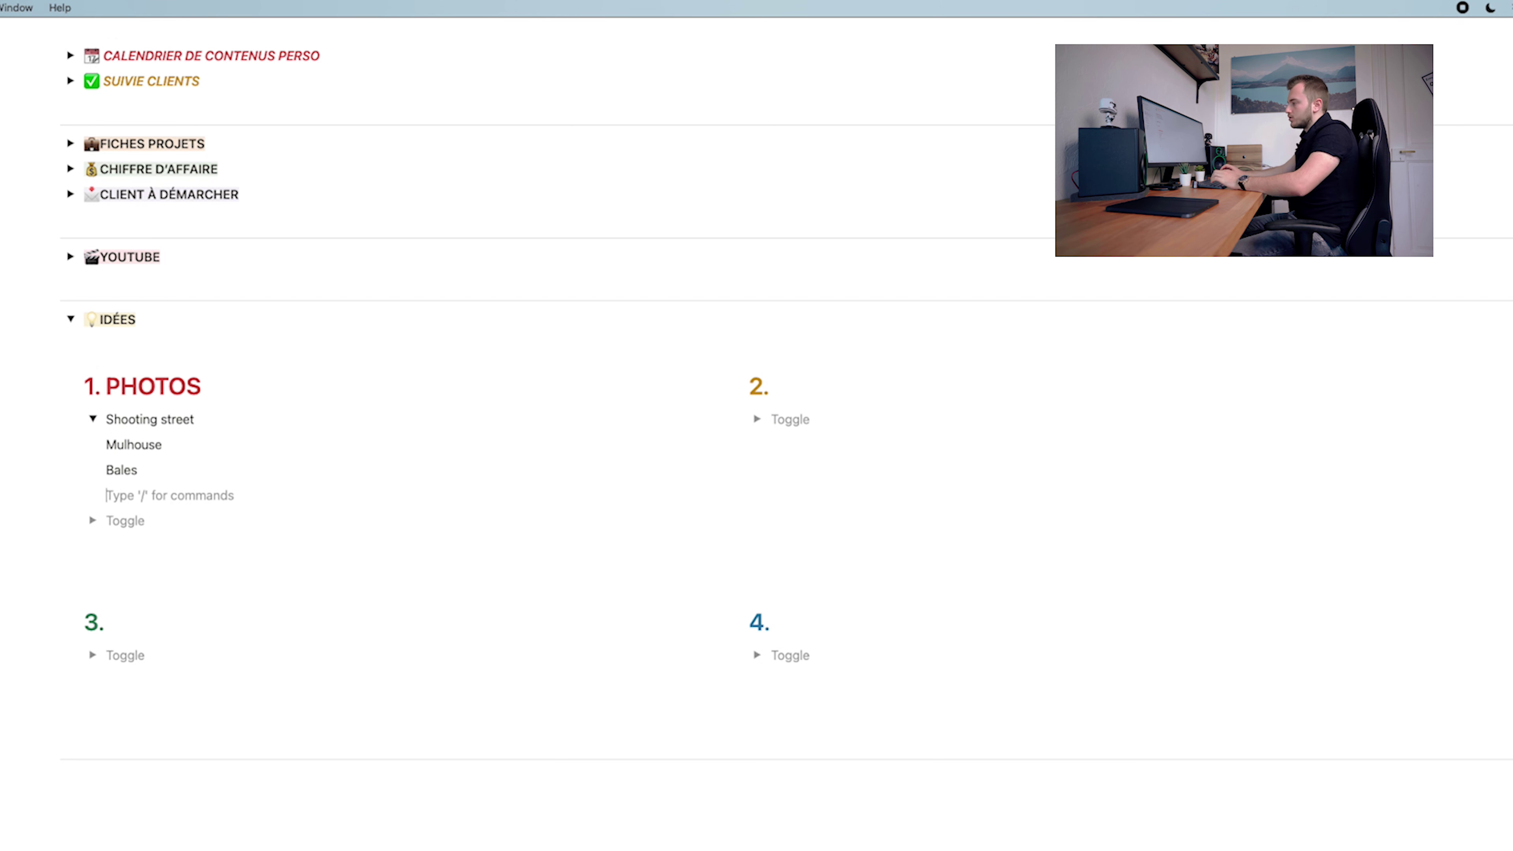
text(Strasbourg)
key(Return)
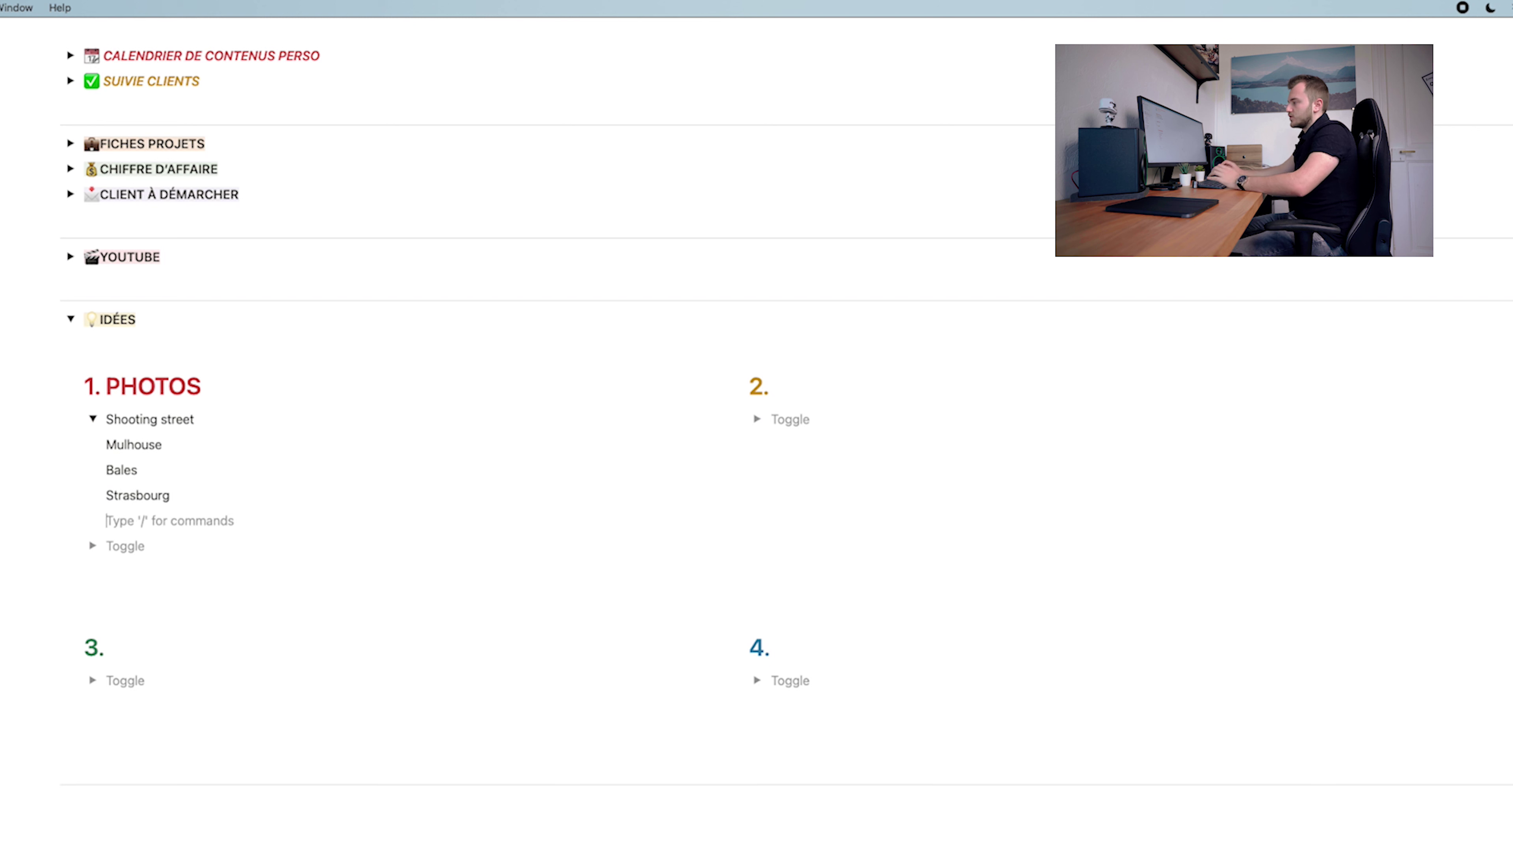
Name the second toggle under PHOTOS Vidéos Capture d'image and add an empty toggle below it
click(122, 546)
text(Vidéos)
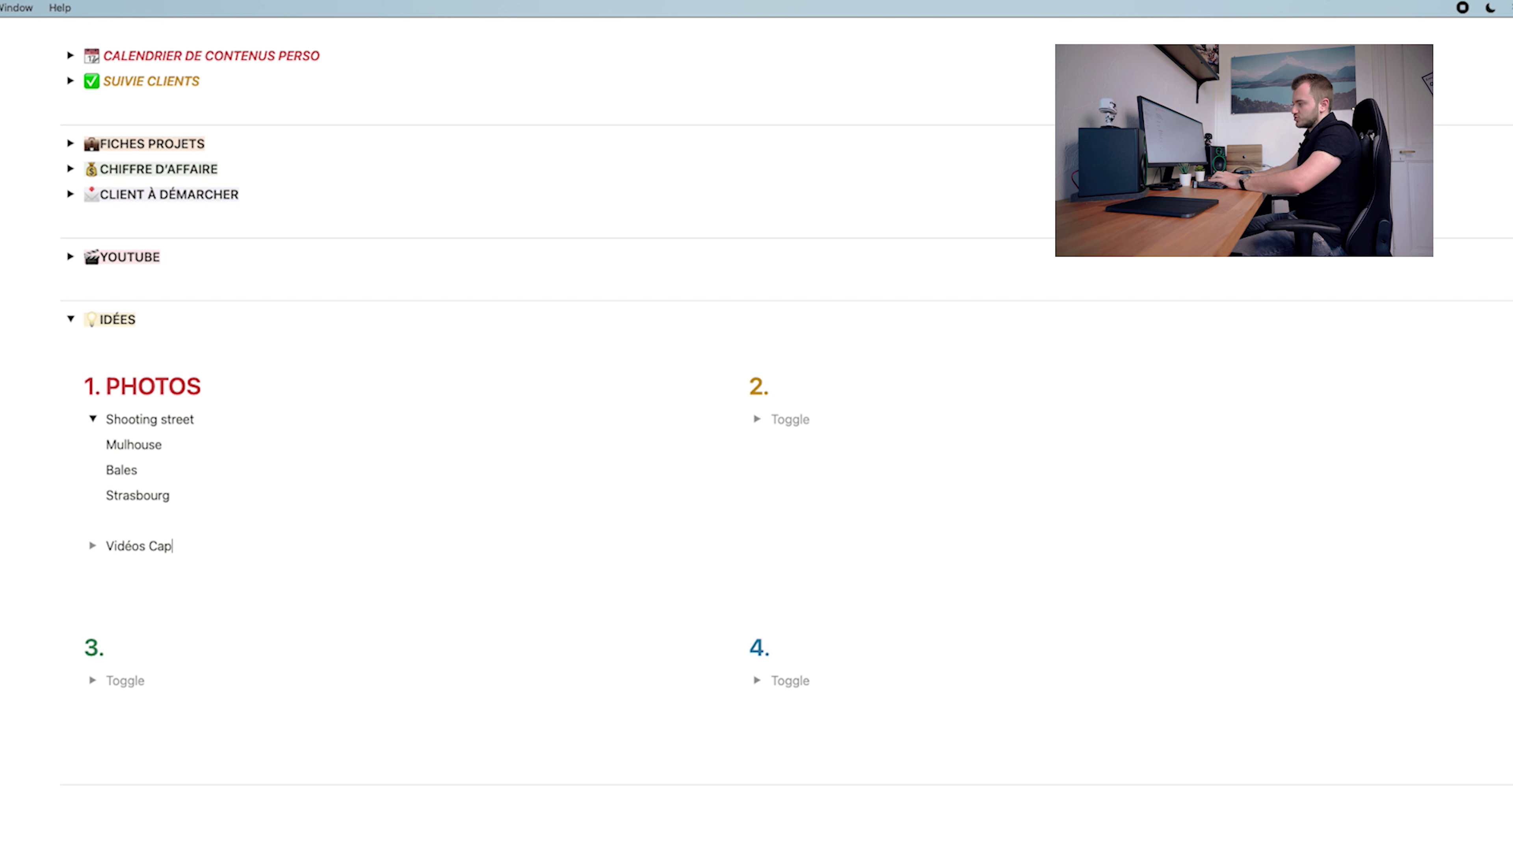
text(Capture d'image)
key(Return)
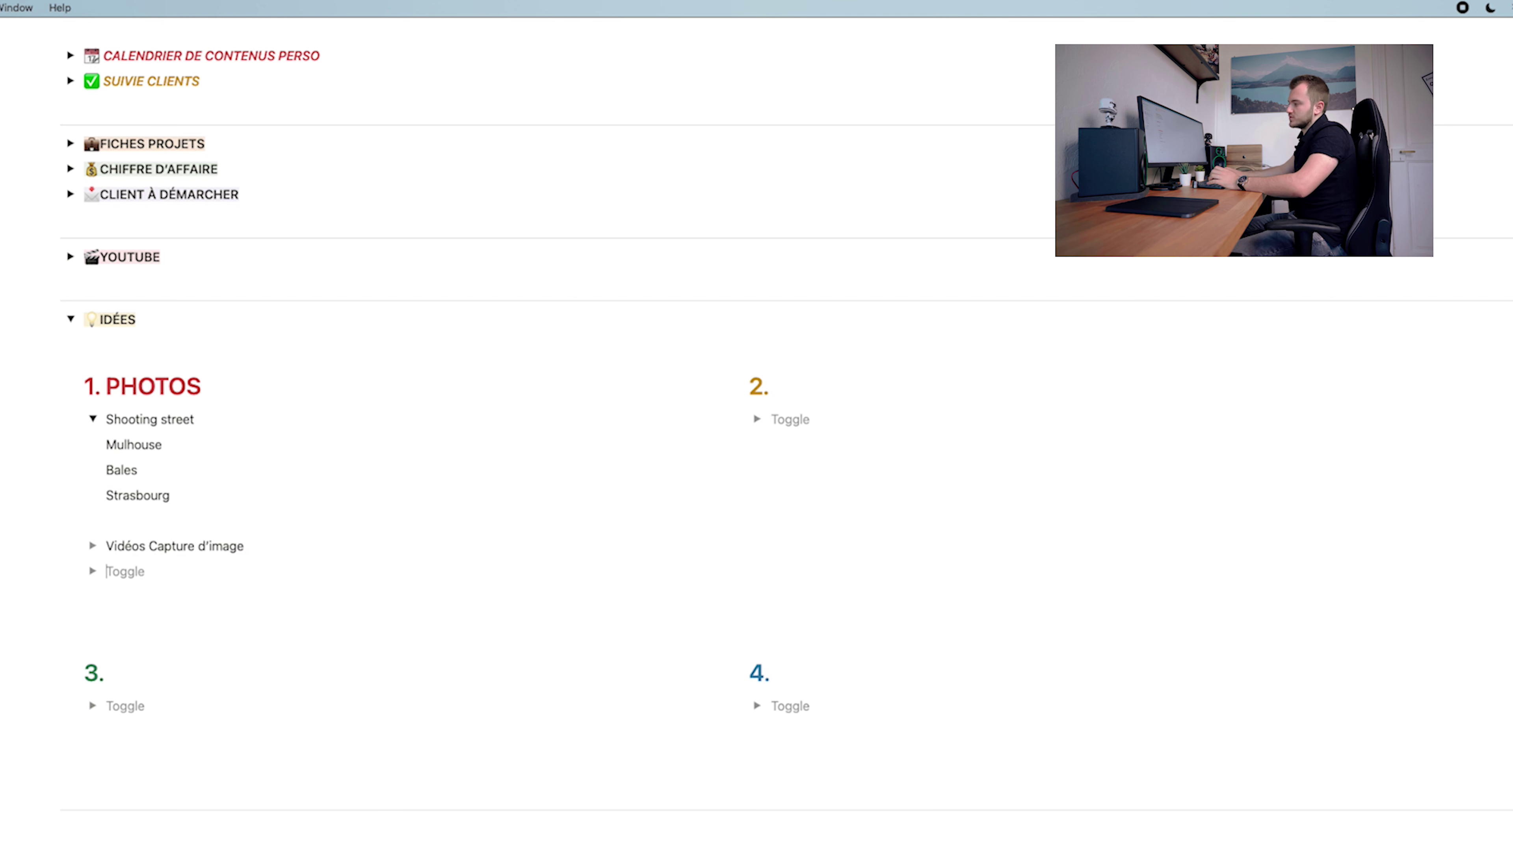
Collapse the Shooting street toggle and the whole IDÉES section
click(93, 419)
click(93, 444)
click(92, 444)
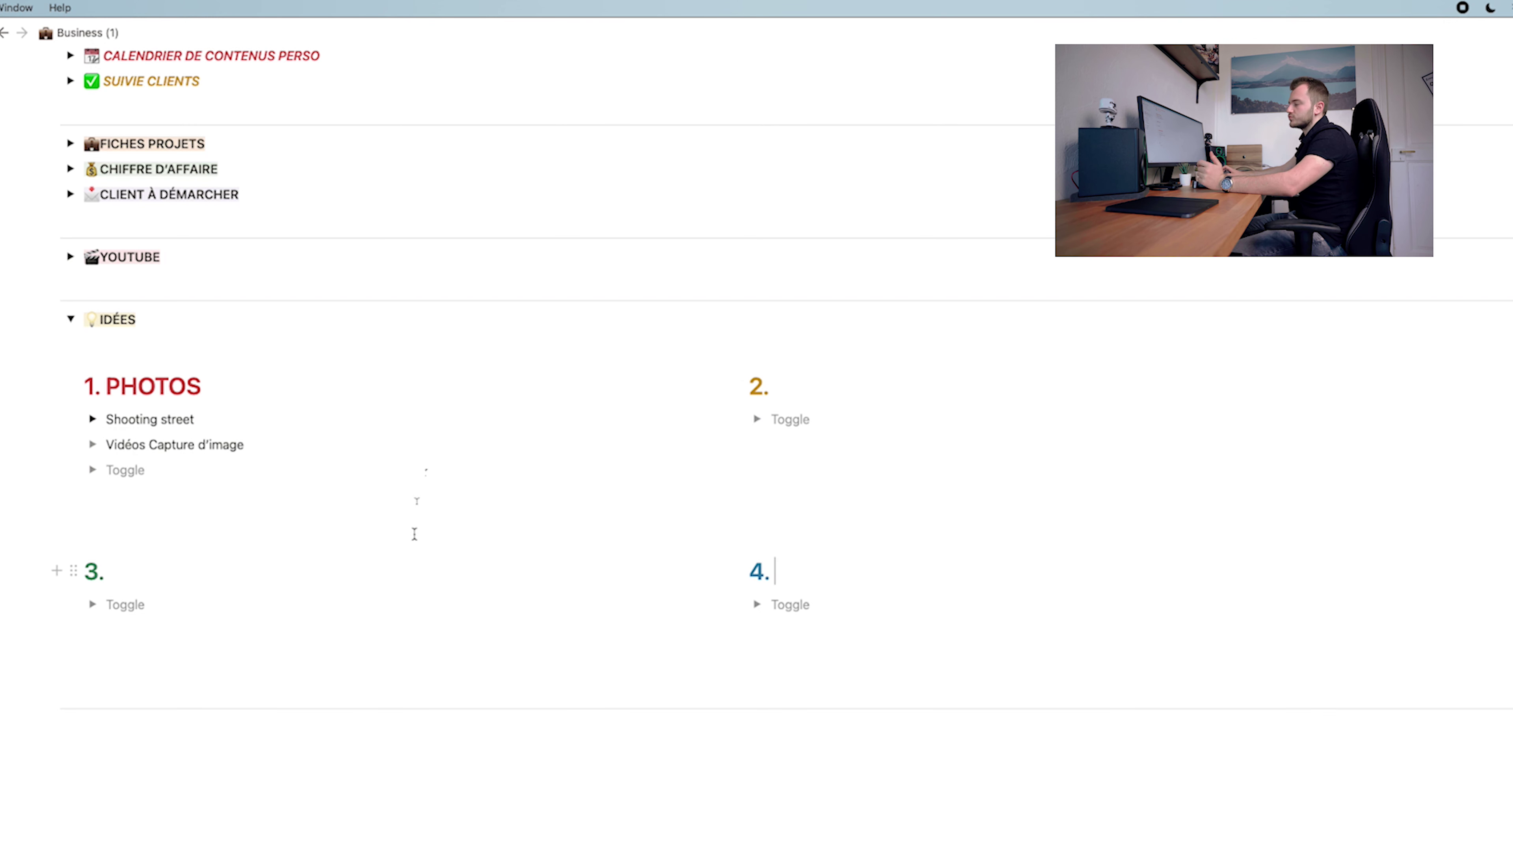
scroll(414, 534, down, 1)
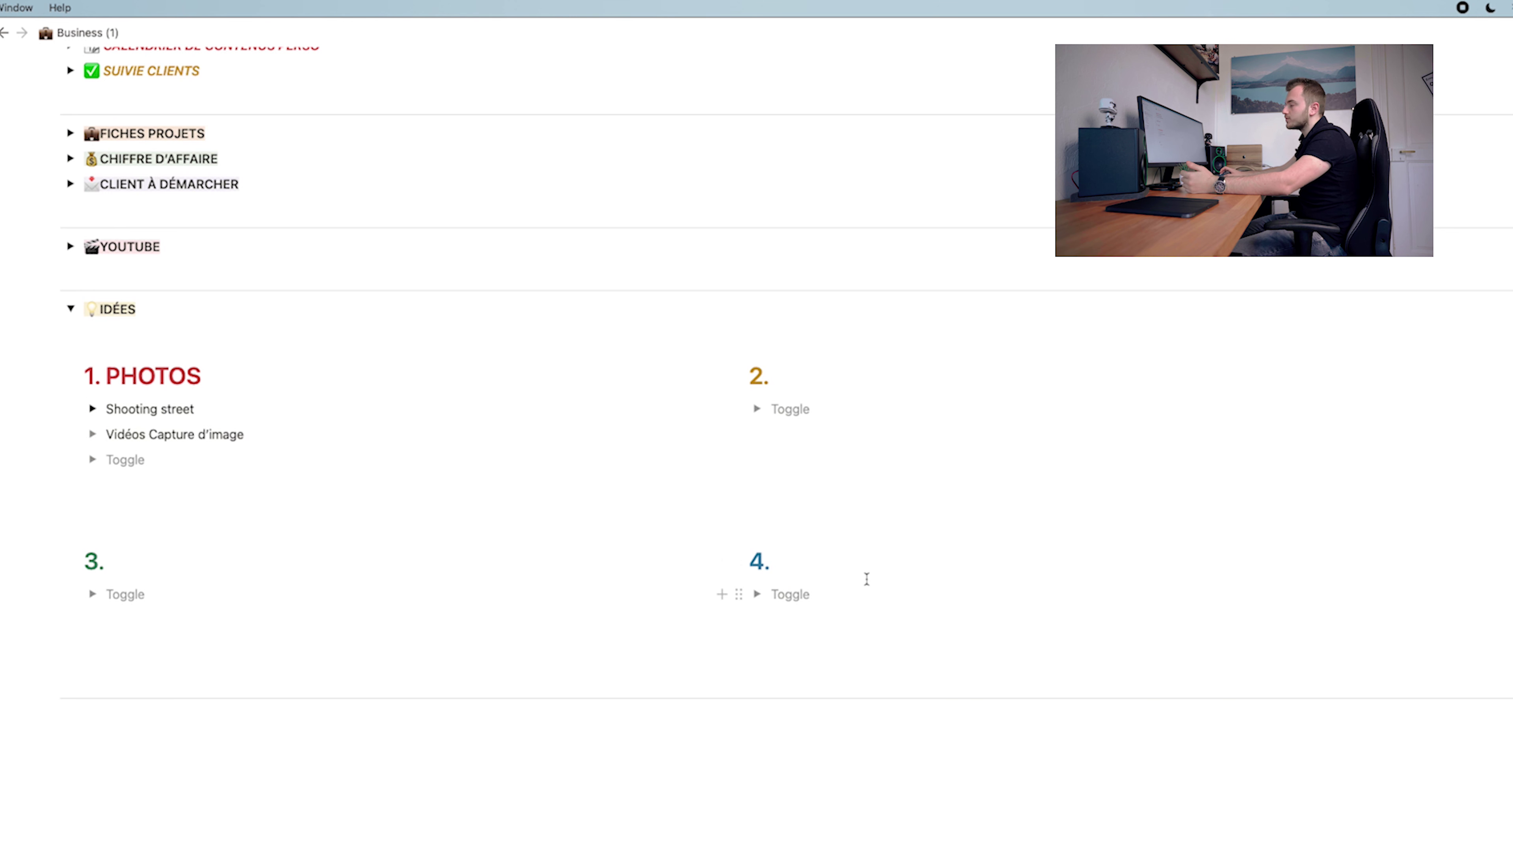
click(70, 309)
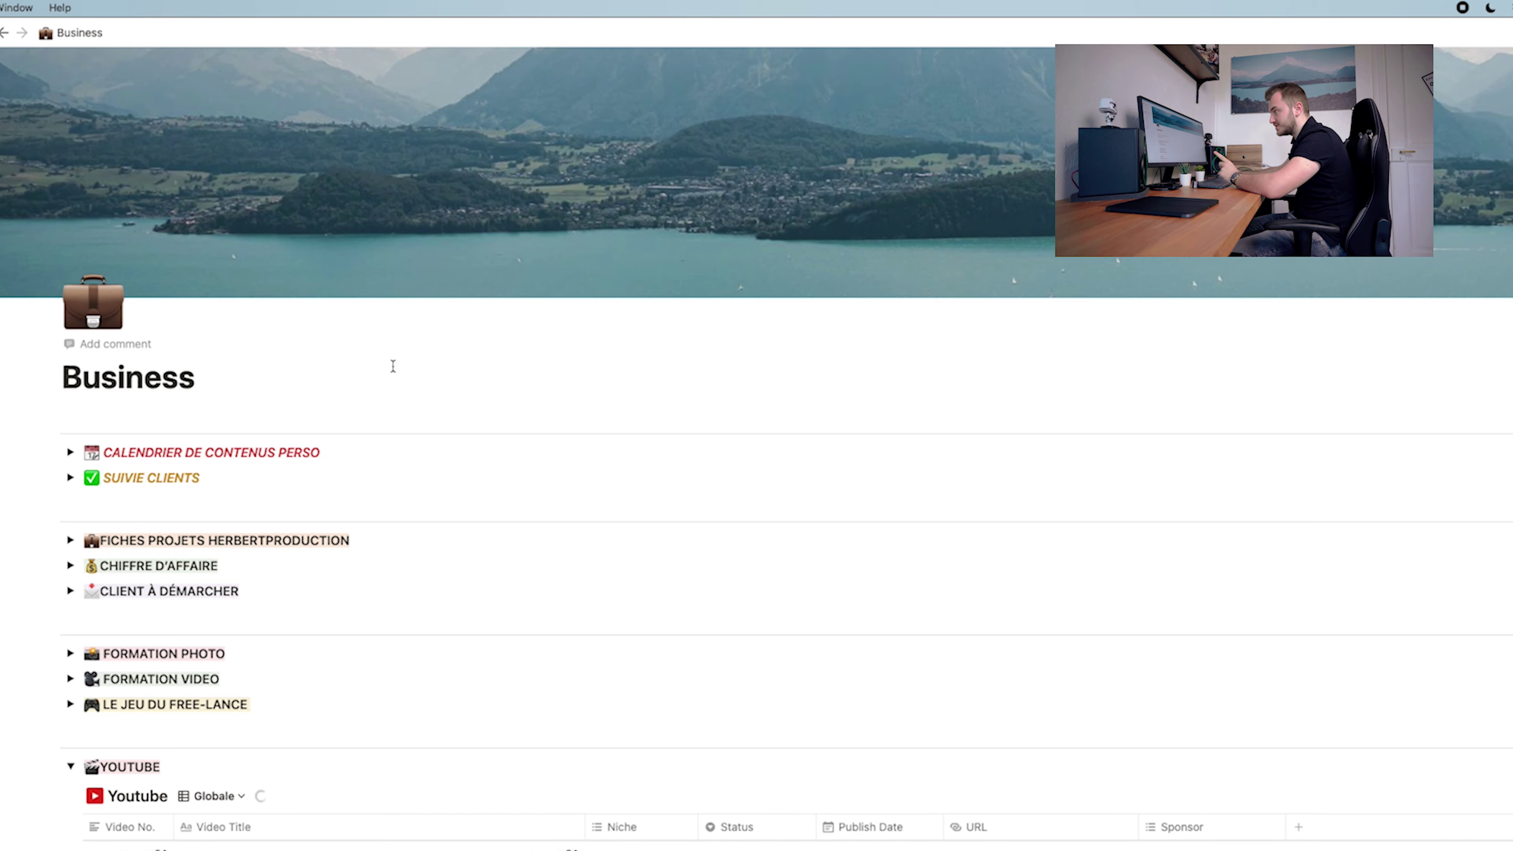
Look through the video entries of the Youtube table on the Business page
scroll(394, 366, down, 5)
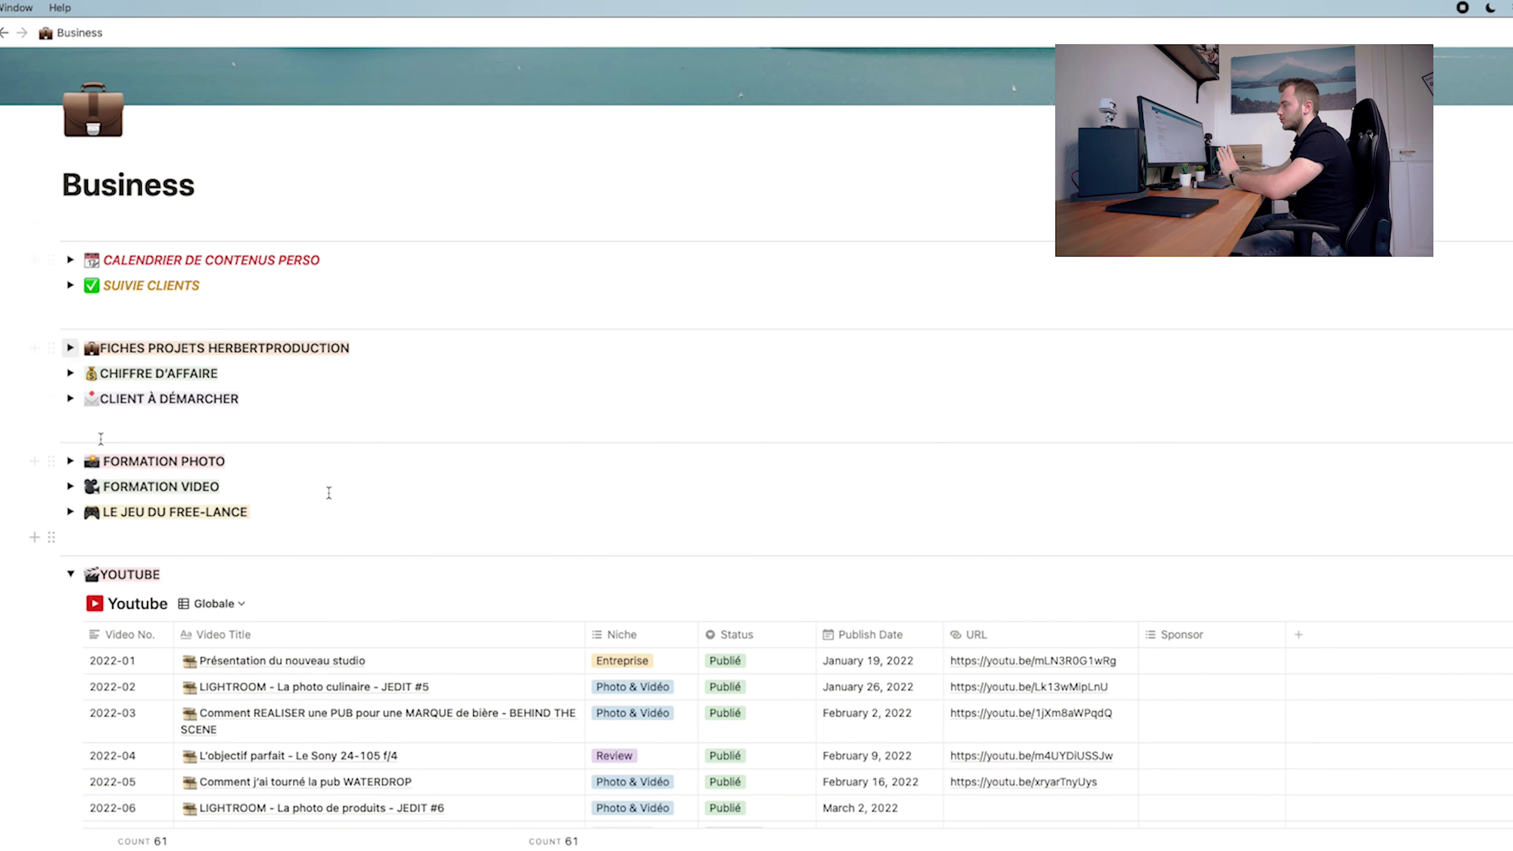
scroll(455, 446, down, 6)
scroll(455, 446, down, 15)
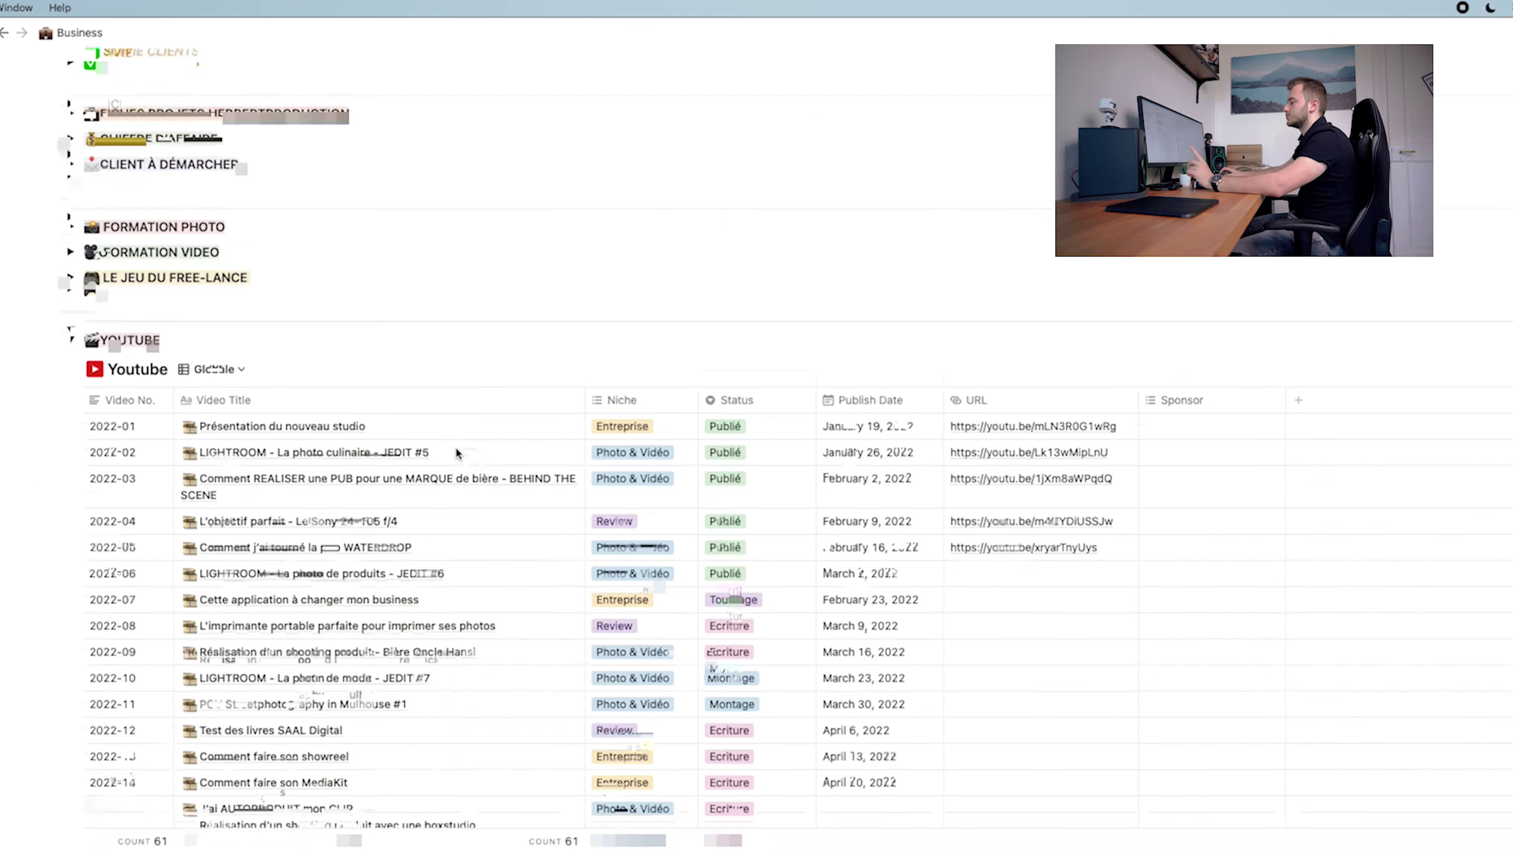
scroll(457, 453, up, 20)
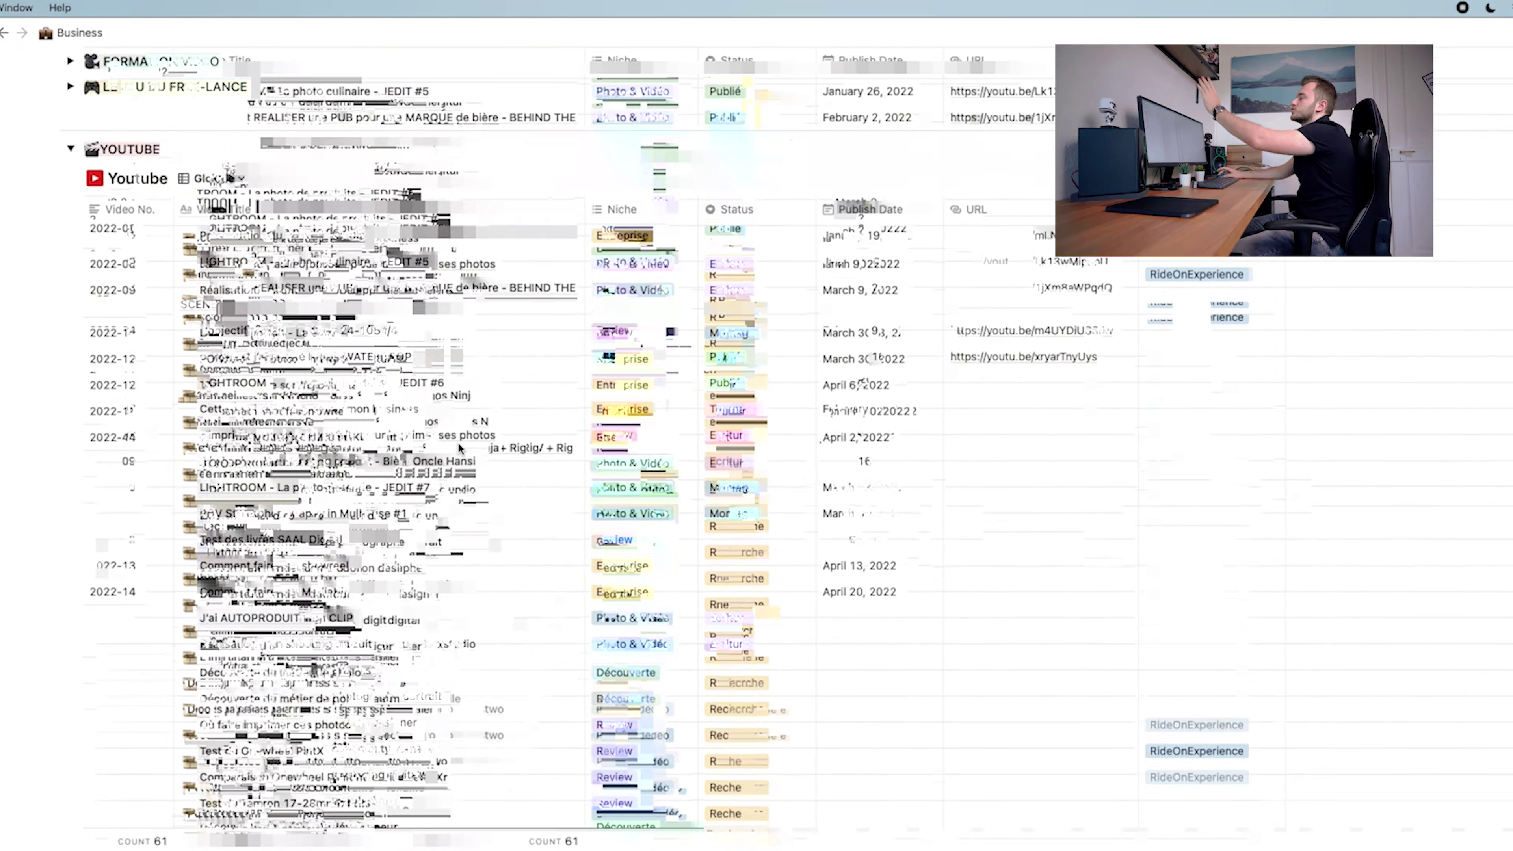
scroll(459, 452, down, 2)
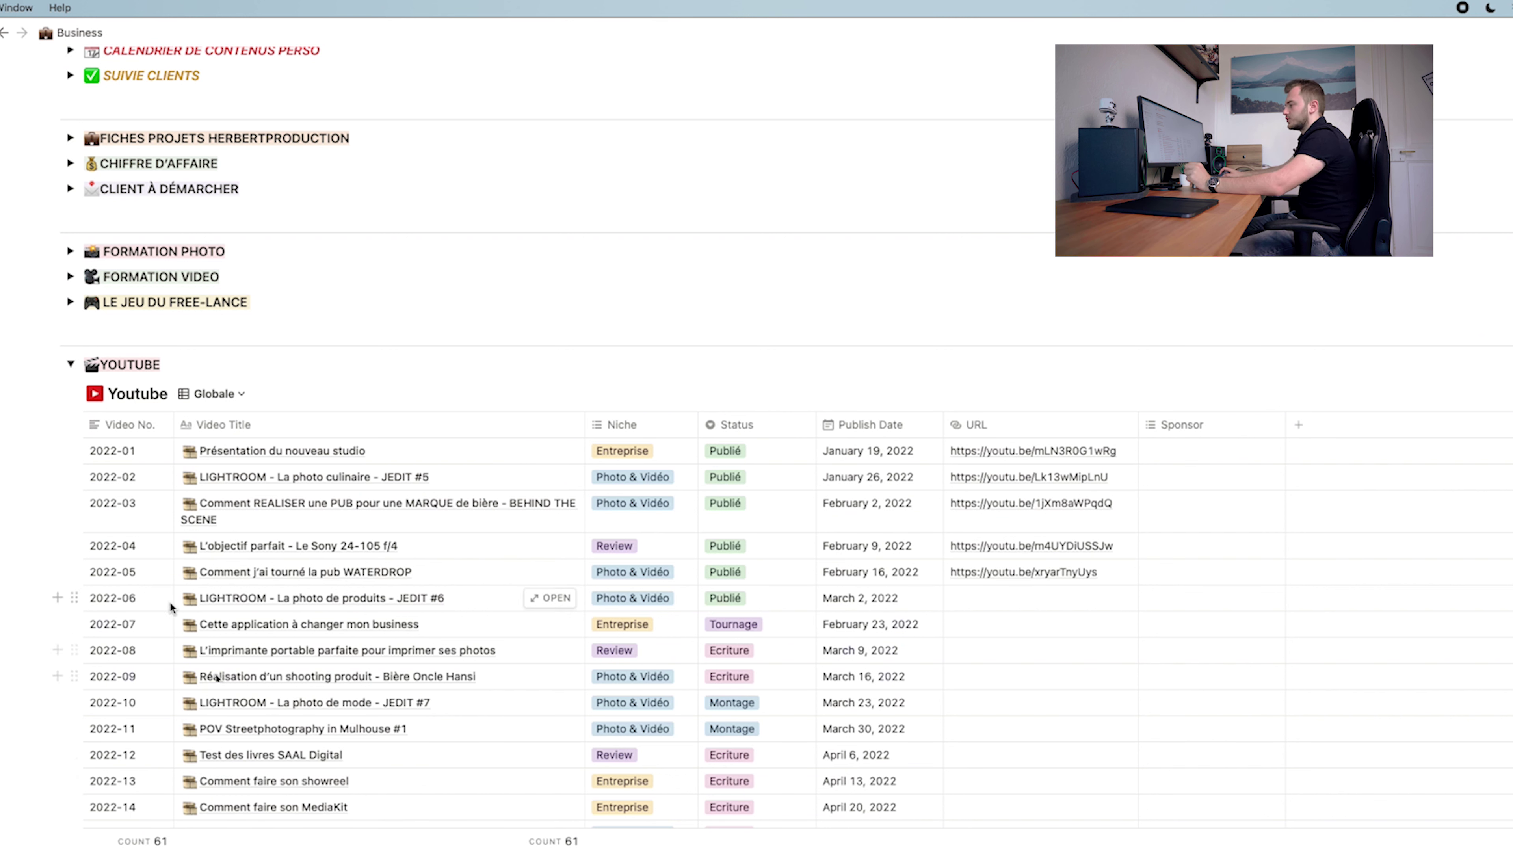
Examine the first video's number and open the page of Présentation du nouveau studio, returning to the table
click(149, 451)
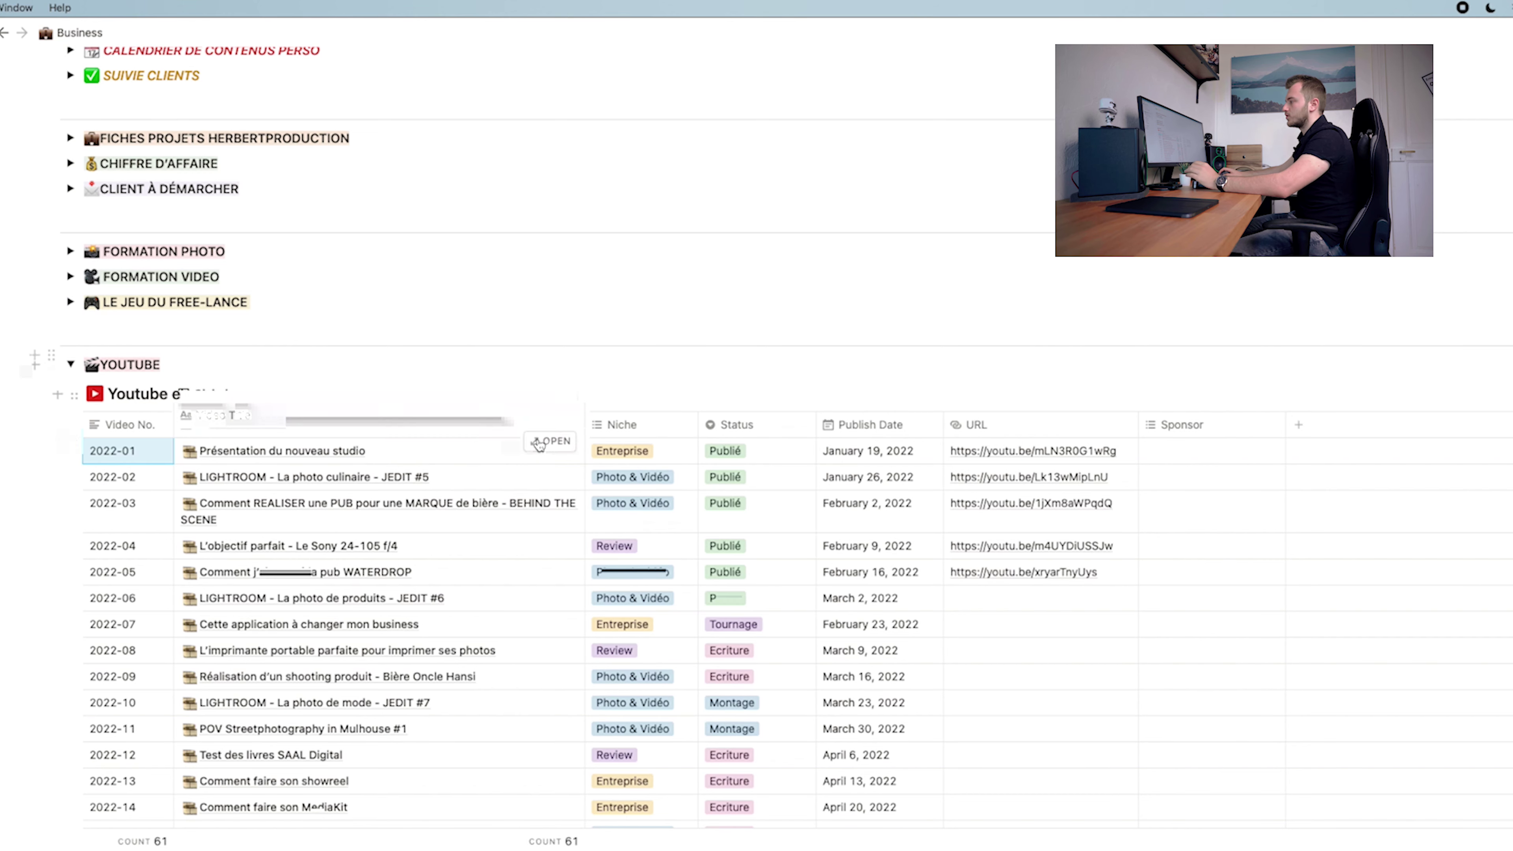
scroll(489, 438, down, 1)
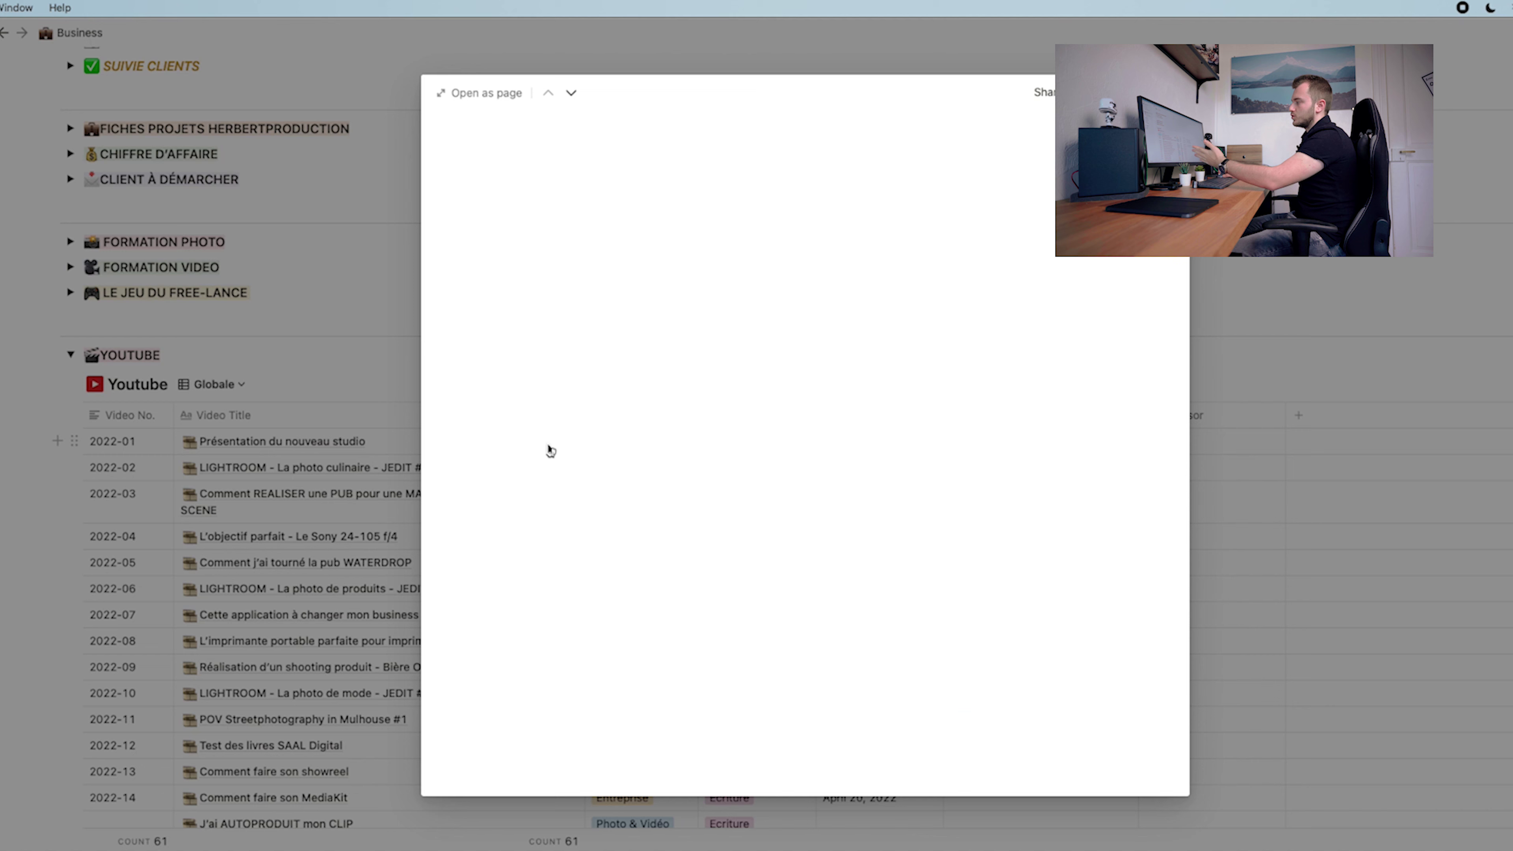
click(549, 444)
click(111, 446)
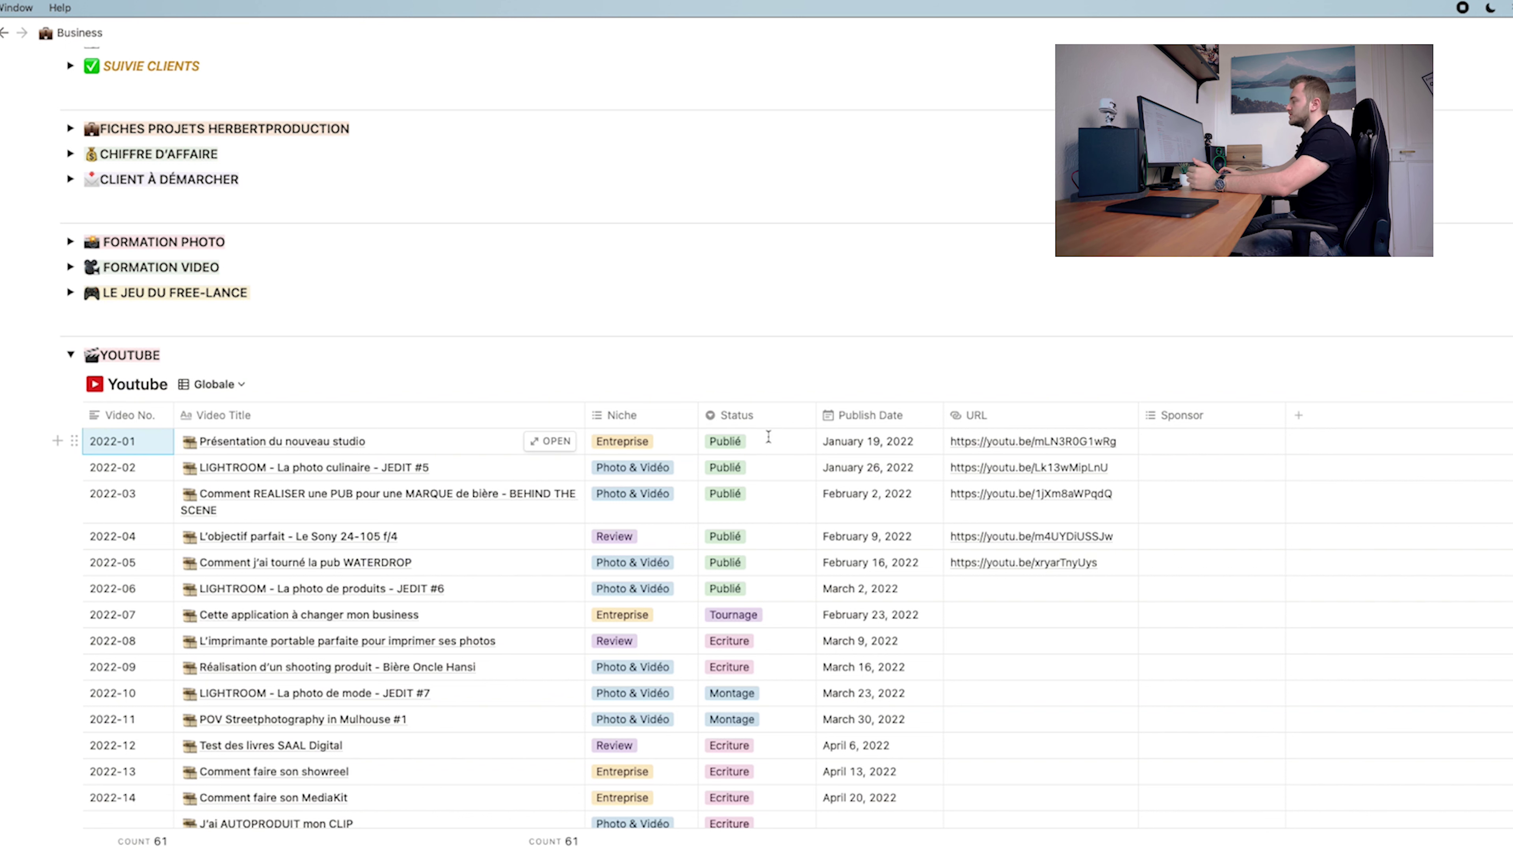
Check the available Status options and the Sponsor field for the video Présentation du nouveau studio
click(752, 441)
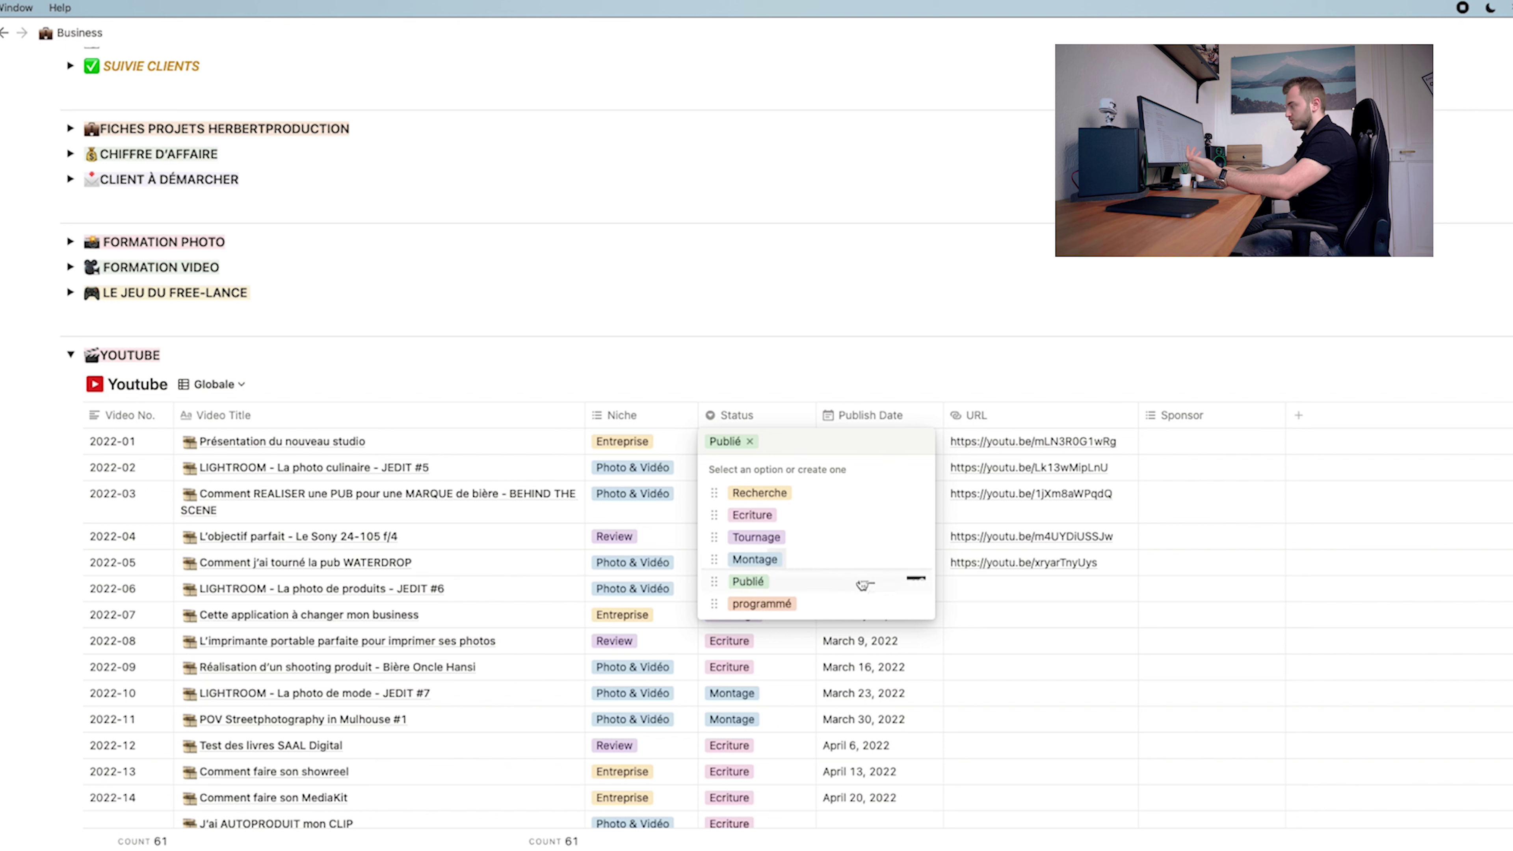
key(Escape)
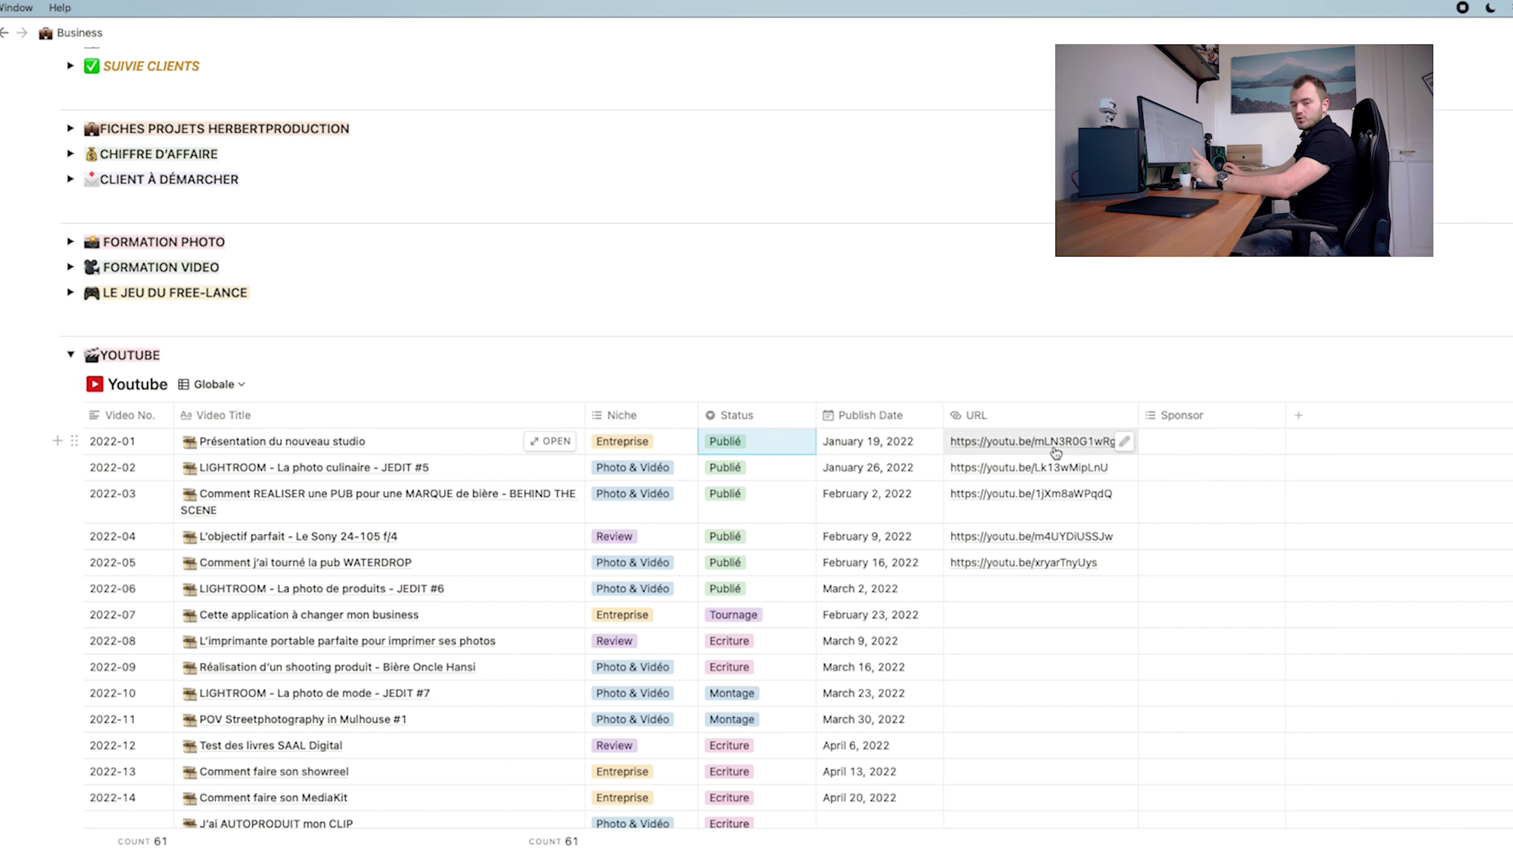
click(1268, 452)
key(Escape)
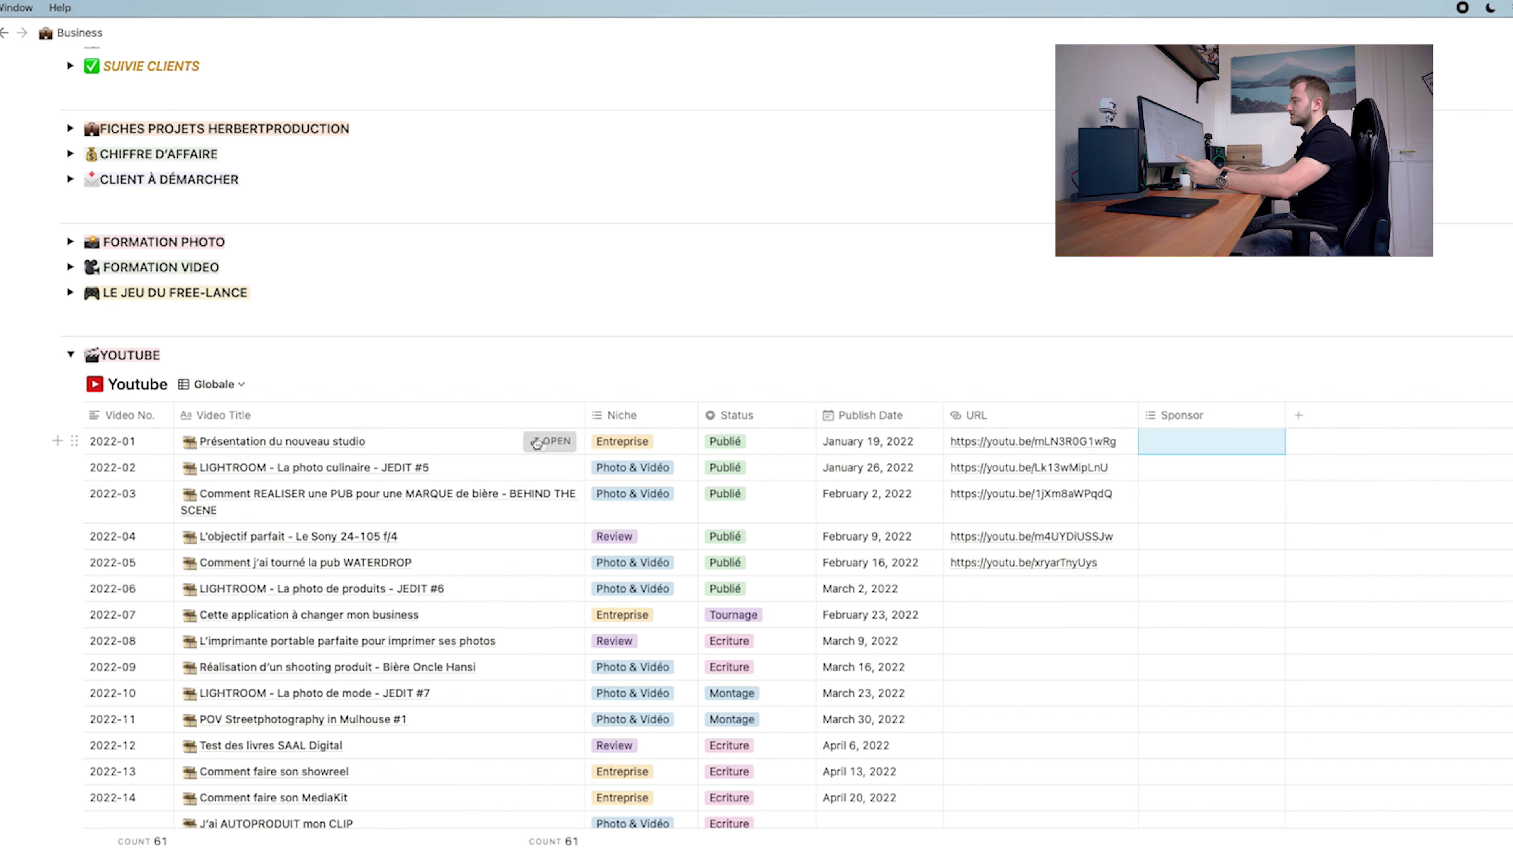
Open the page of Présentation du nouveau studio and check its Idée titre toggle, collapsing it again
click(542, 442)
scroll(739, 348, down, 5)
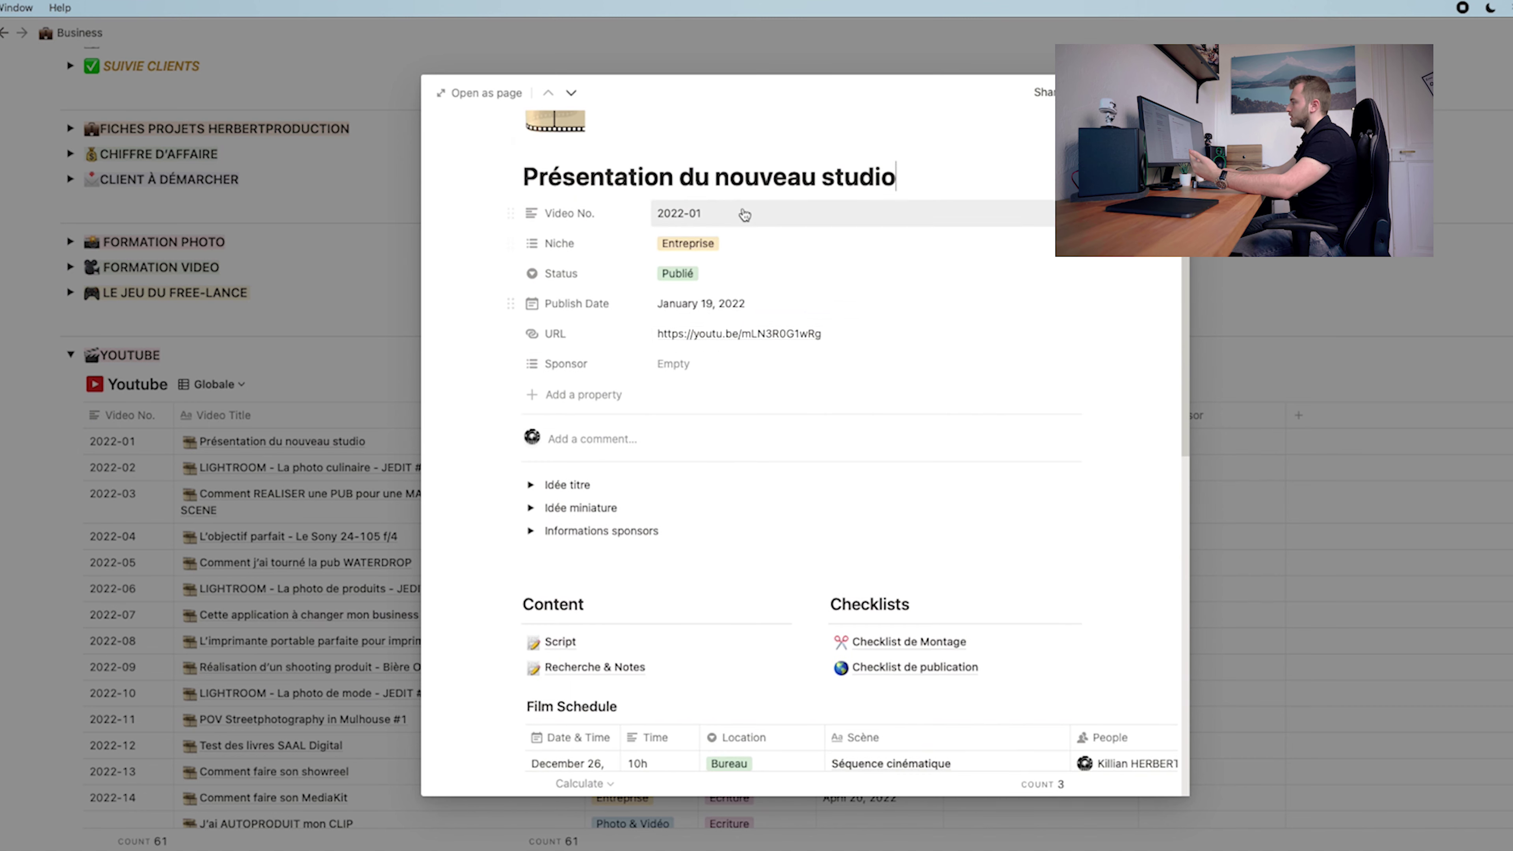
scroll(773, 409, down, 2)
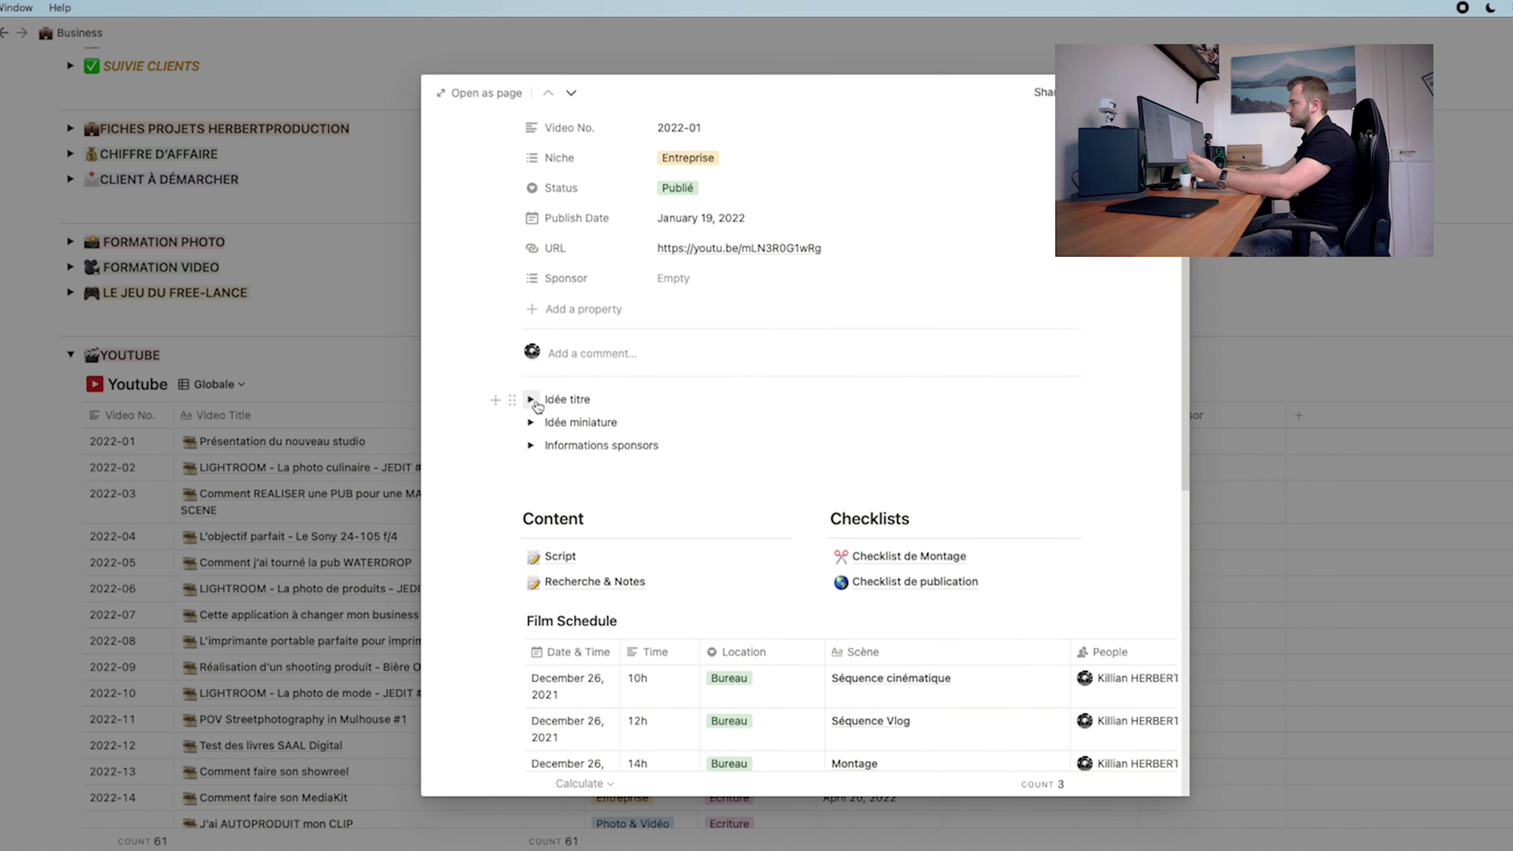
click(530, 399)
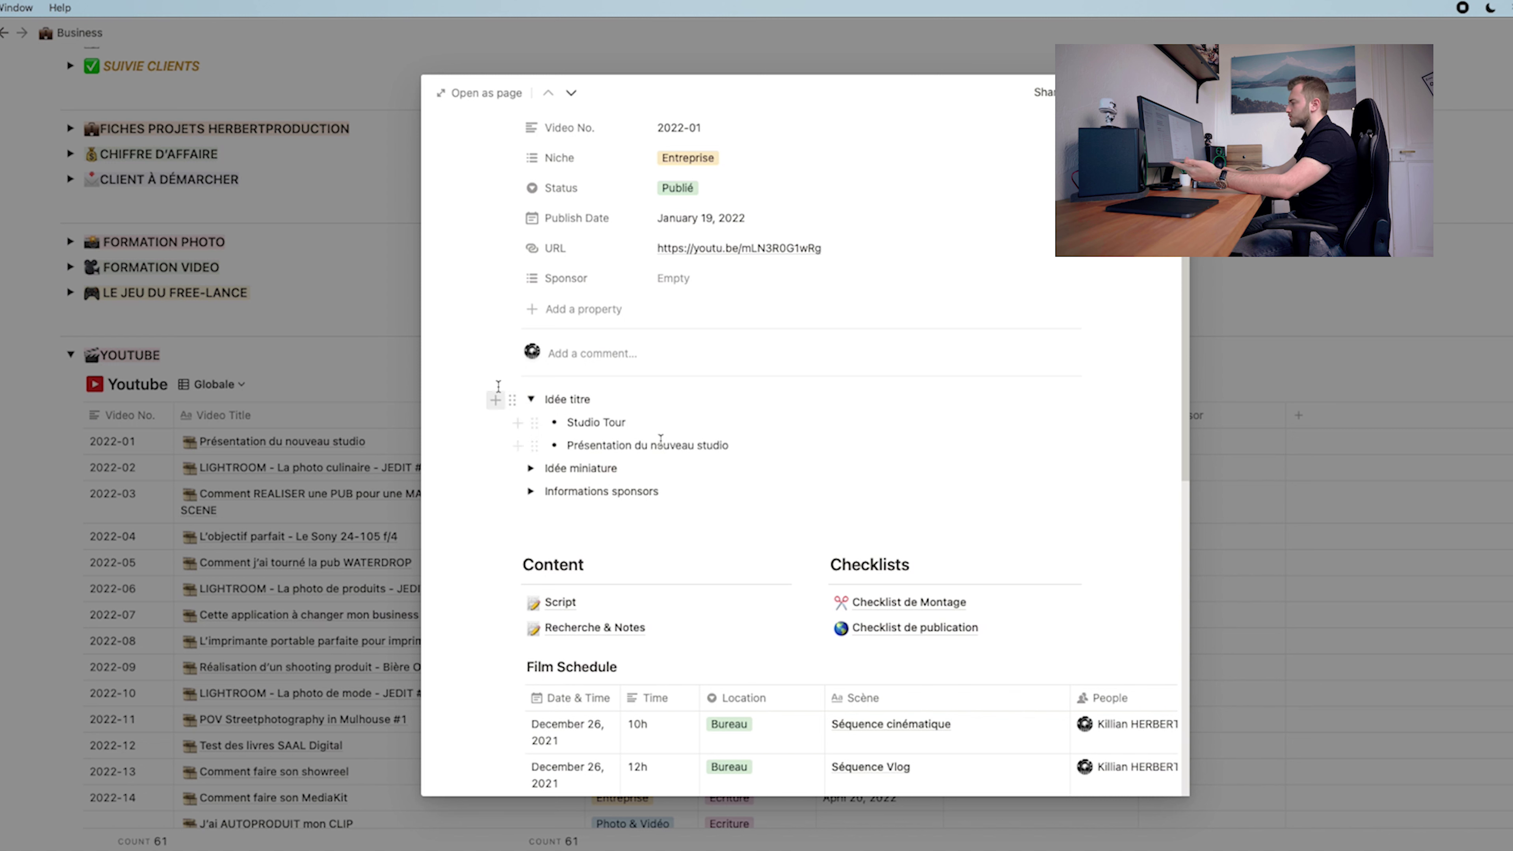
click(529, 401)
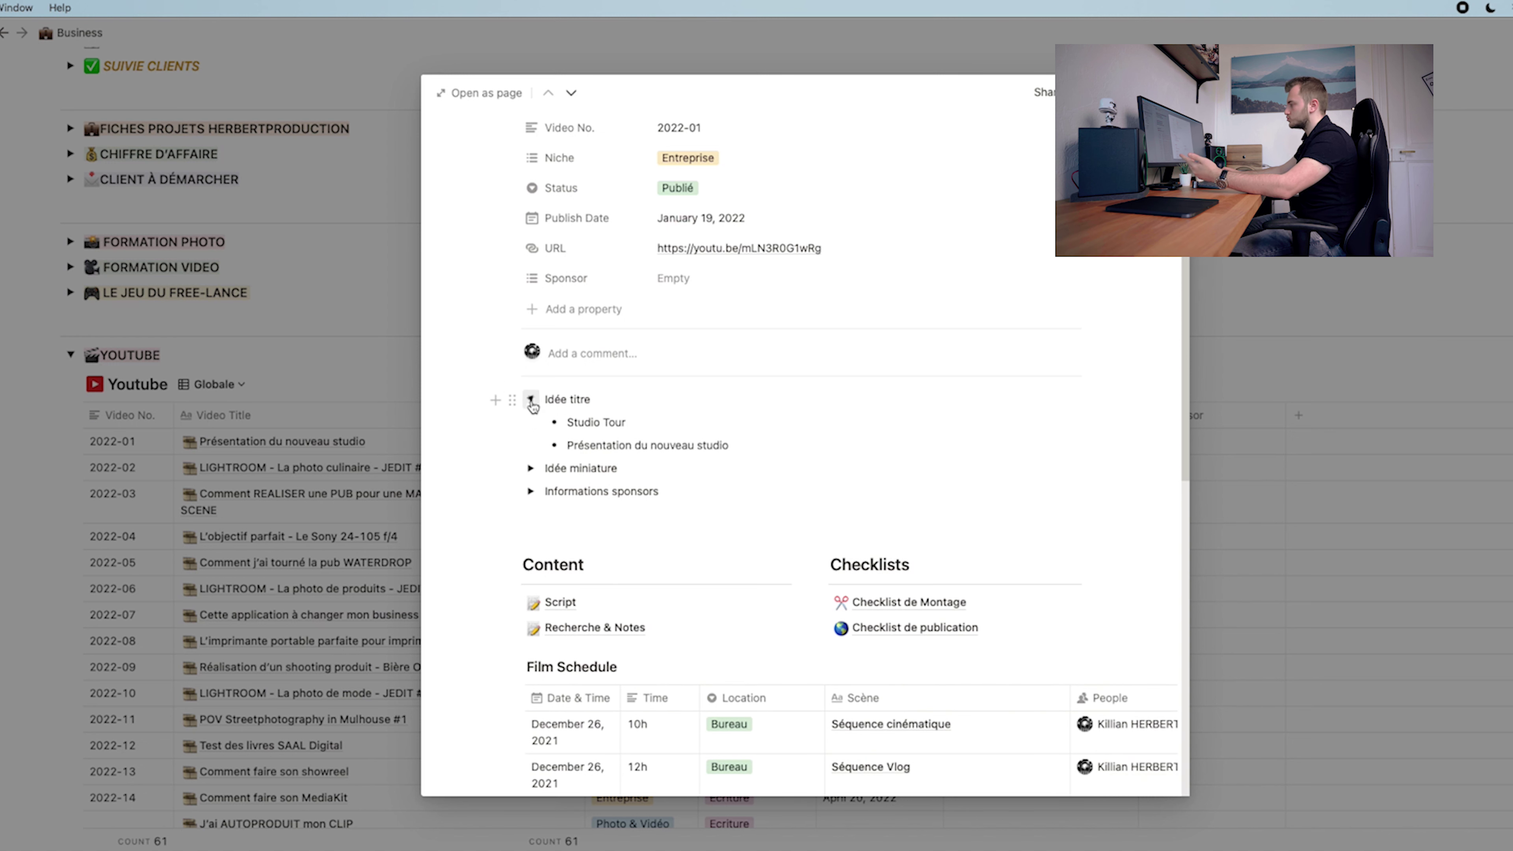
click(531, 400)
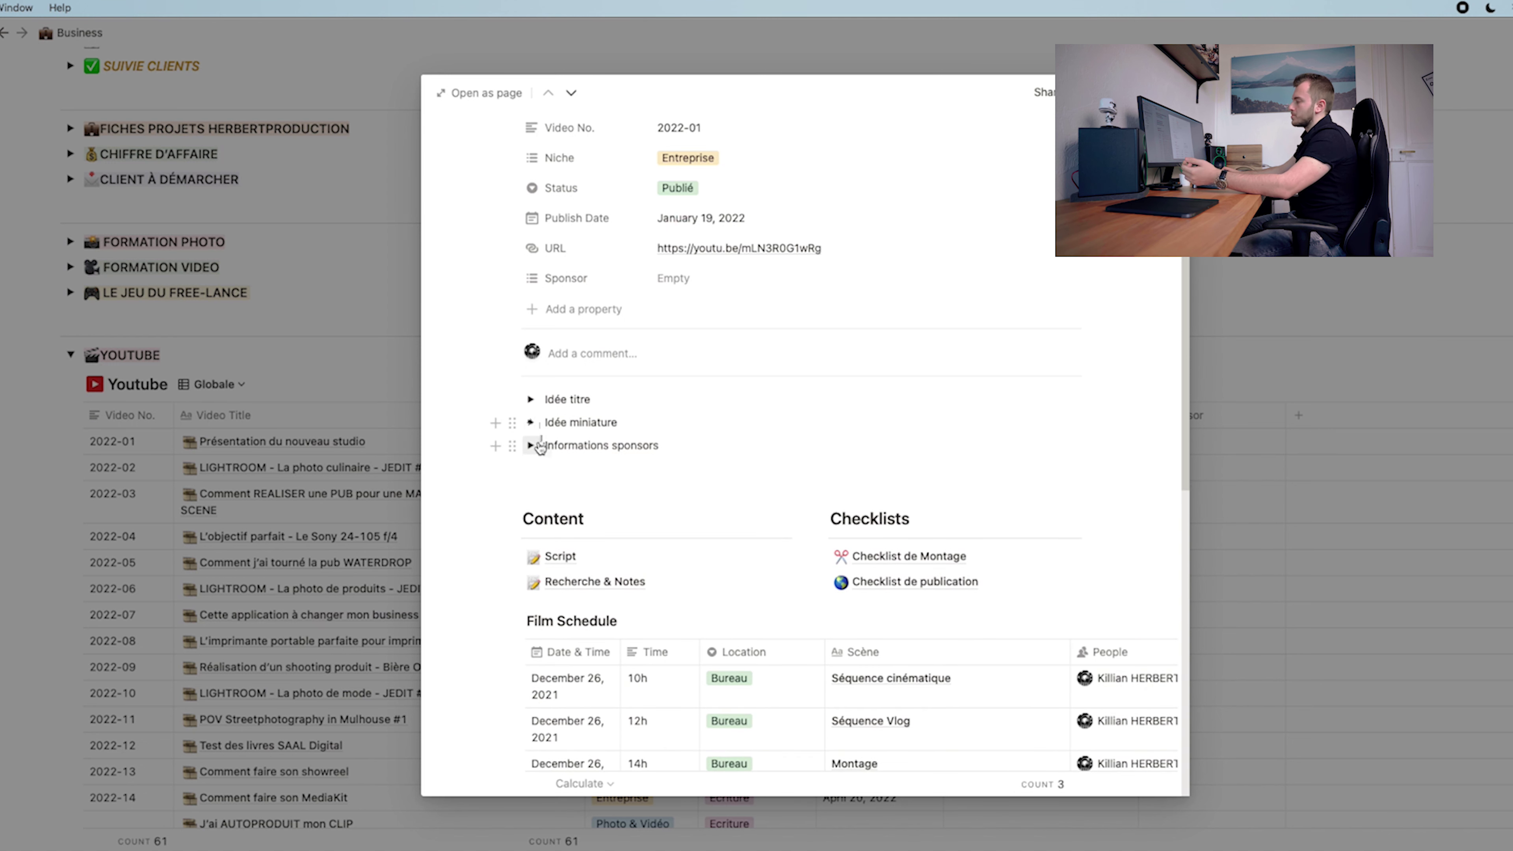
Look further down the video's preview and open it as a full page
scroll(537, 422, down, 2)
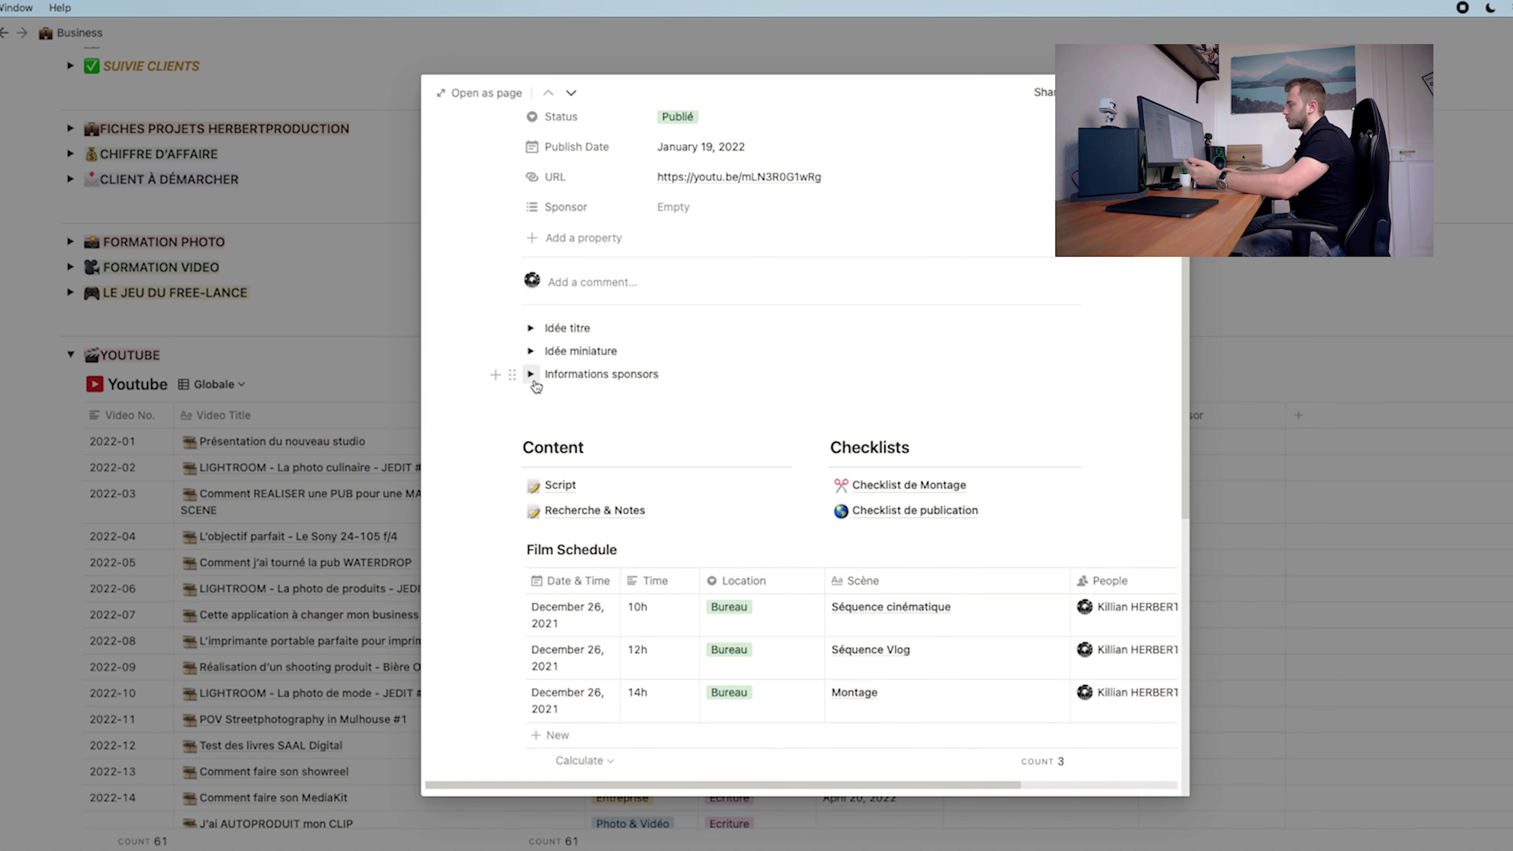
scroll(537, 387, down, 5)
click(1168, 92)
click(1037, 115)
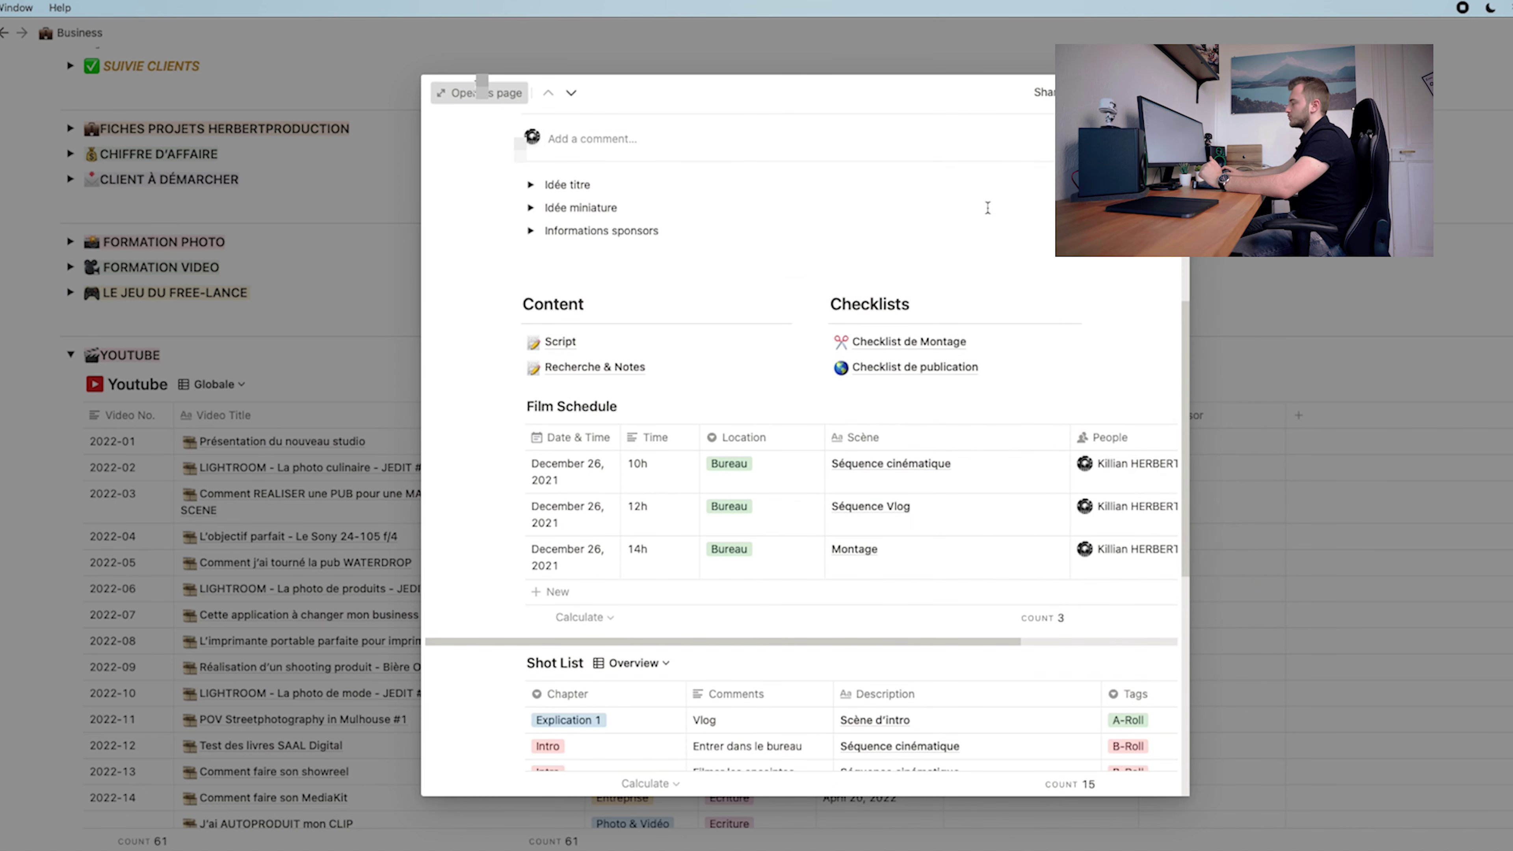
scroll(354, 196, down, 2)
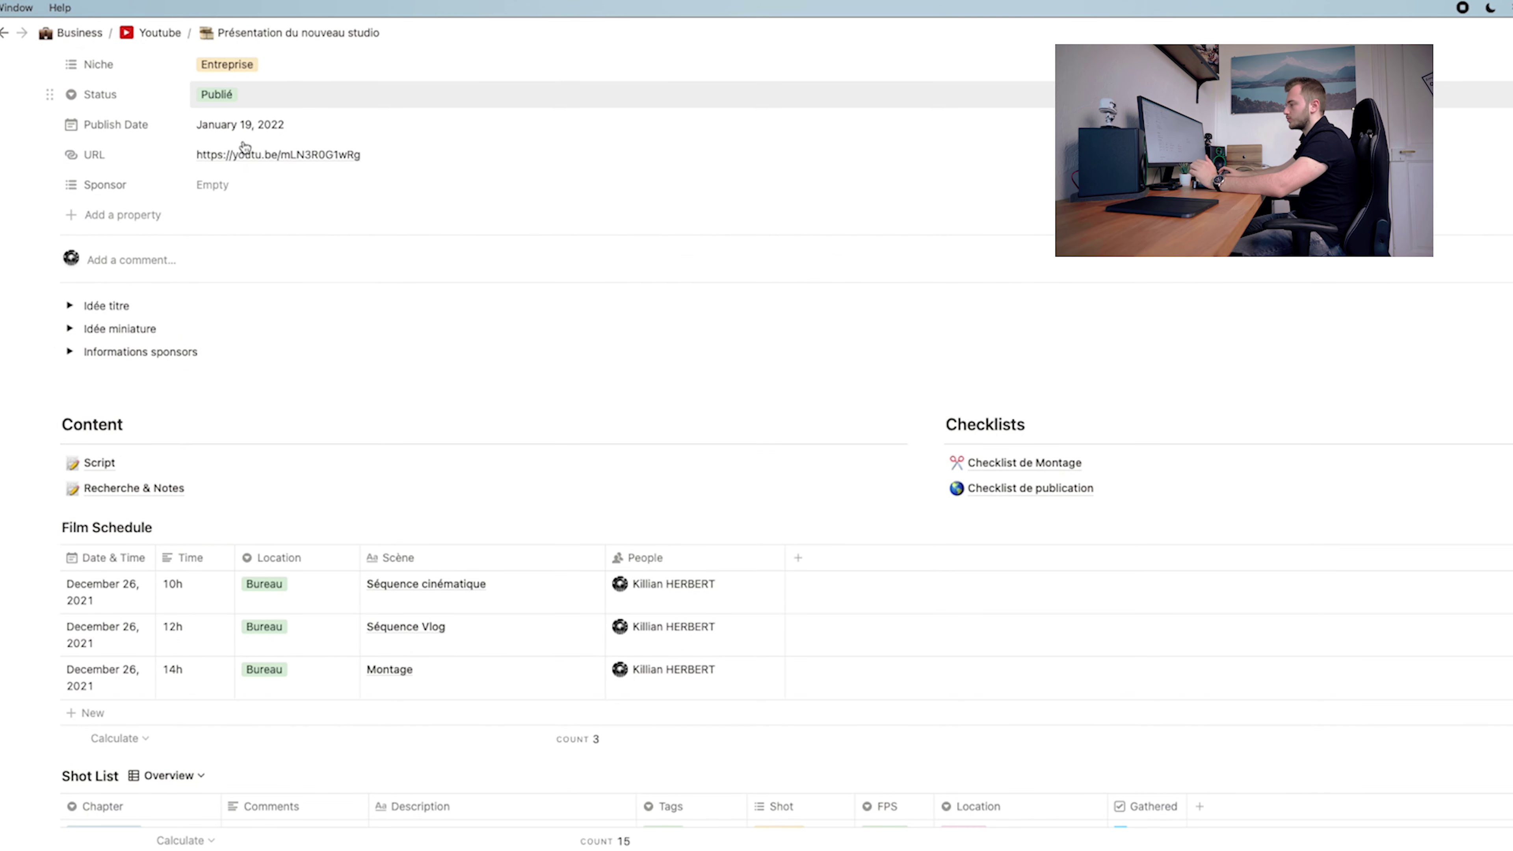
Open the video's Script page, read through its sections, and return to Présentation du nouveau studio
scroll(439, 280, up, 2)
scroll(452, 294, down, 3)
scroll(451, 295, down, 3)
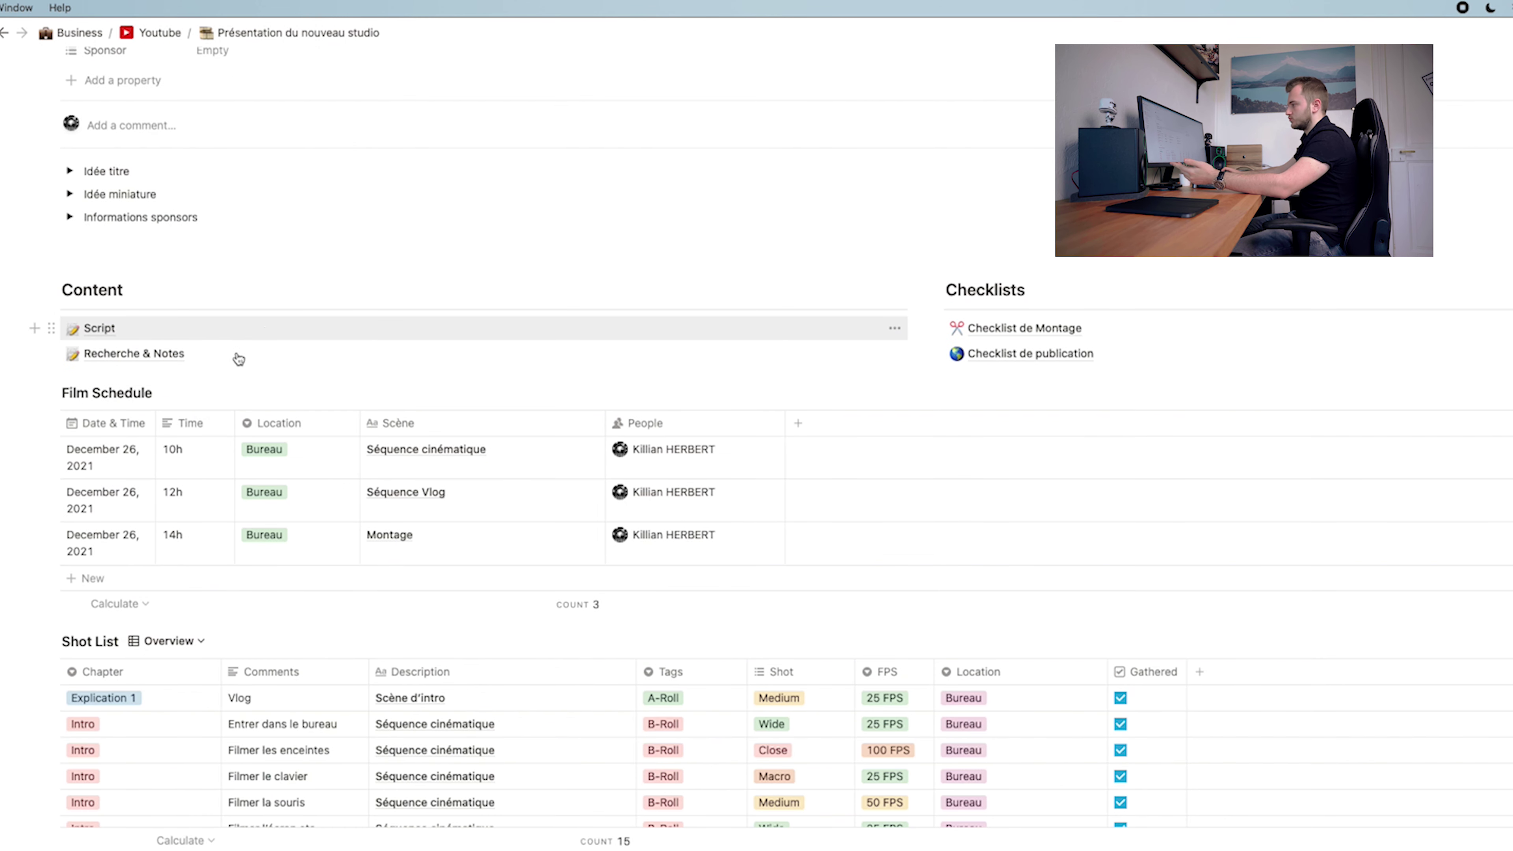
scroll(233, 363, down, 3)
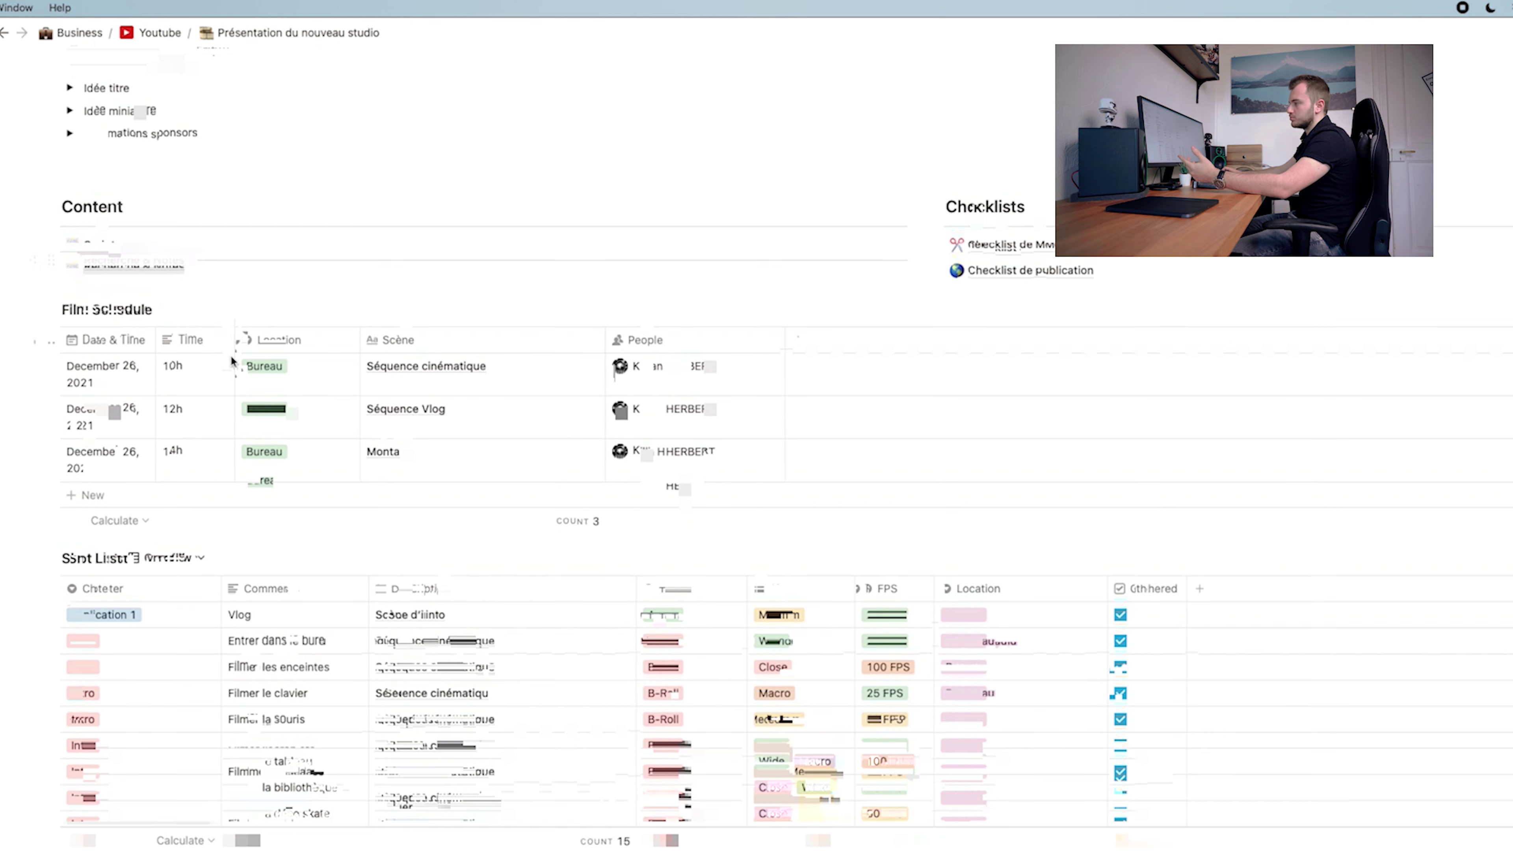
click(267, 243)
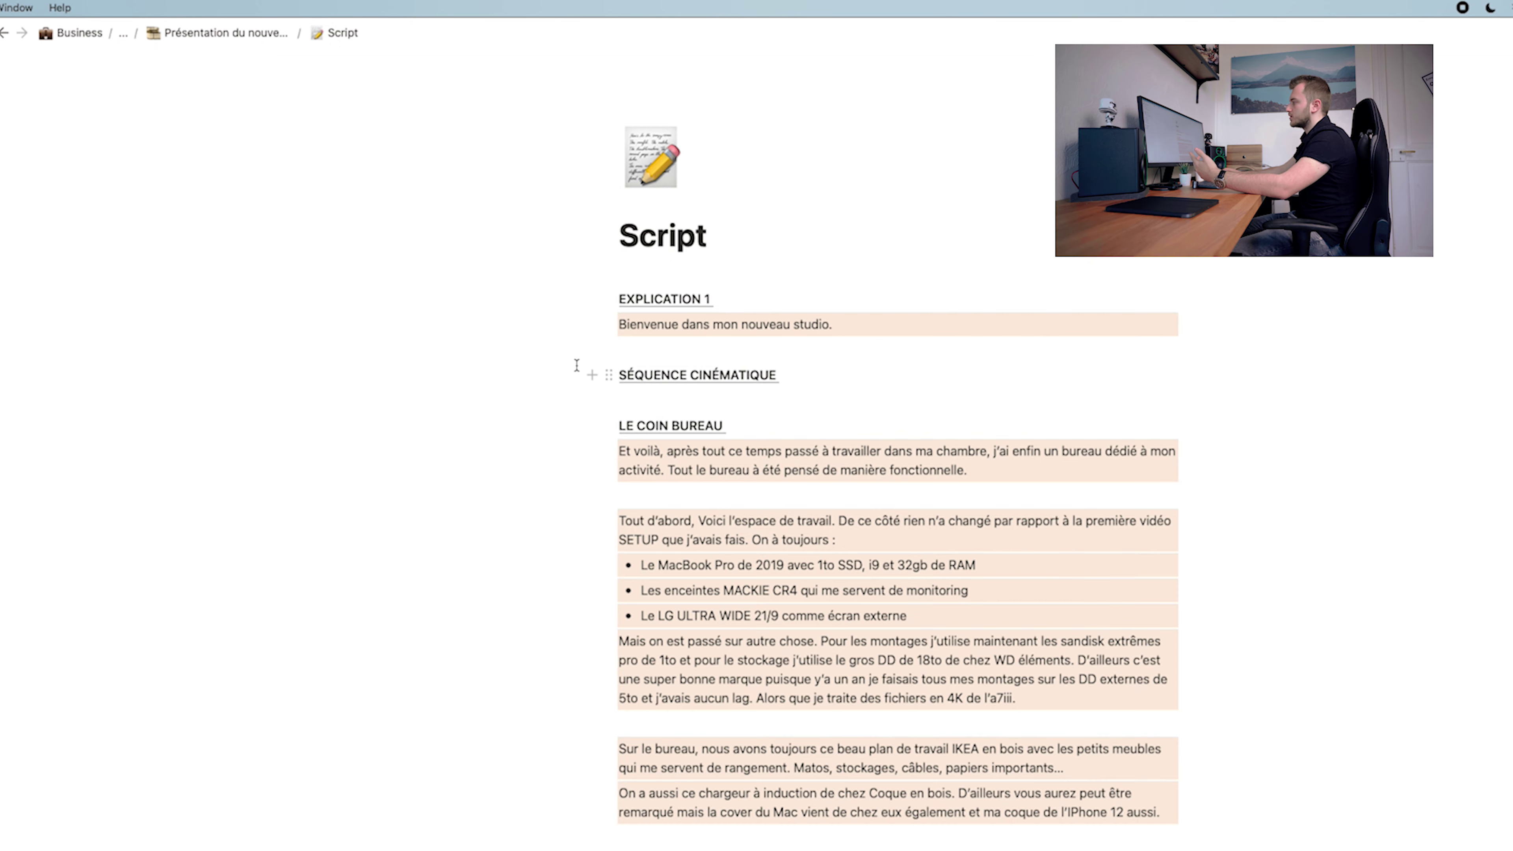
scroll(1233, 540, down, 5)
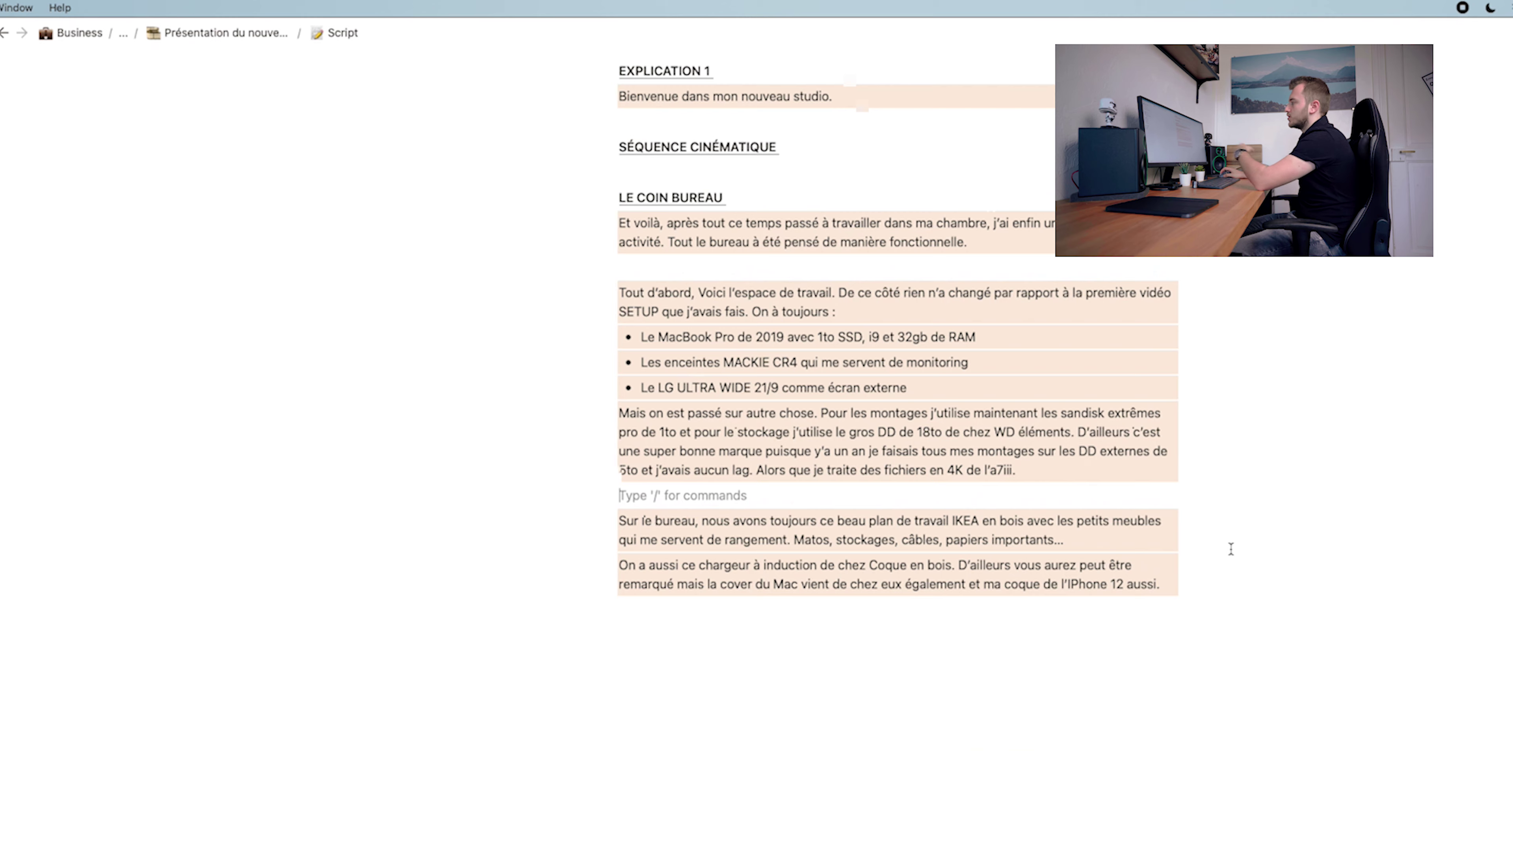
scroll(1232, 544, up, 3)
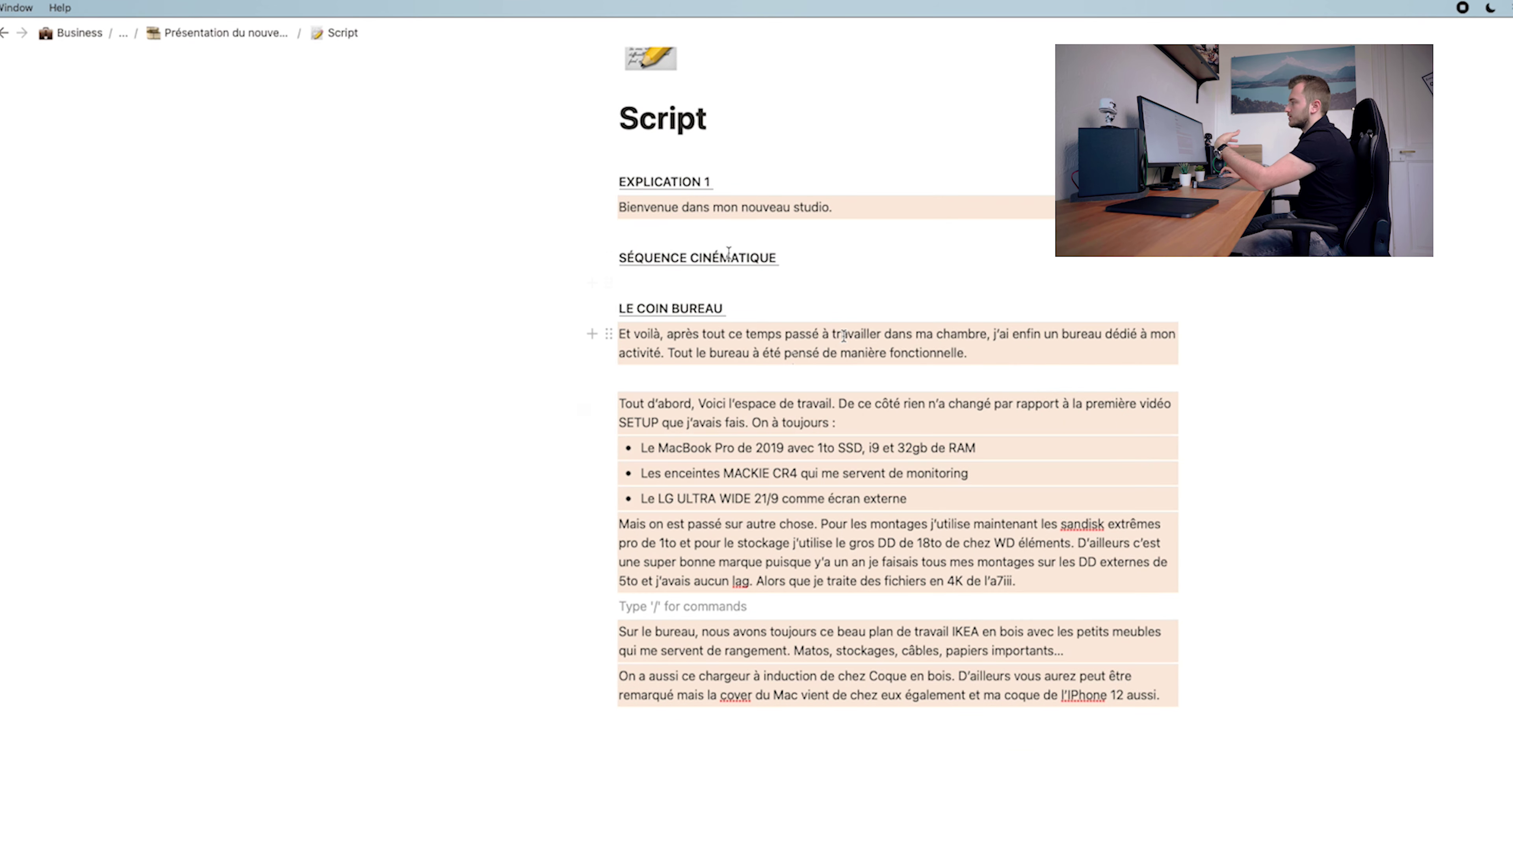
scroll(581, 185, up, 1)
scroll(581, 185, down, 2)
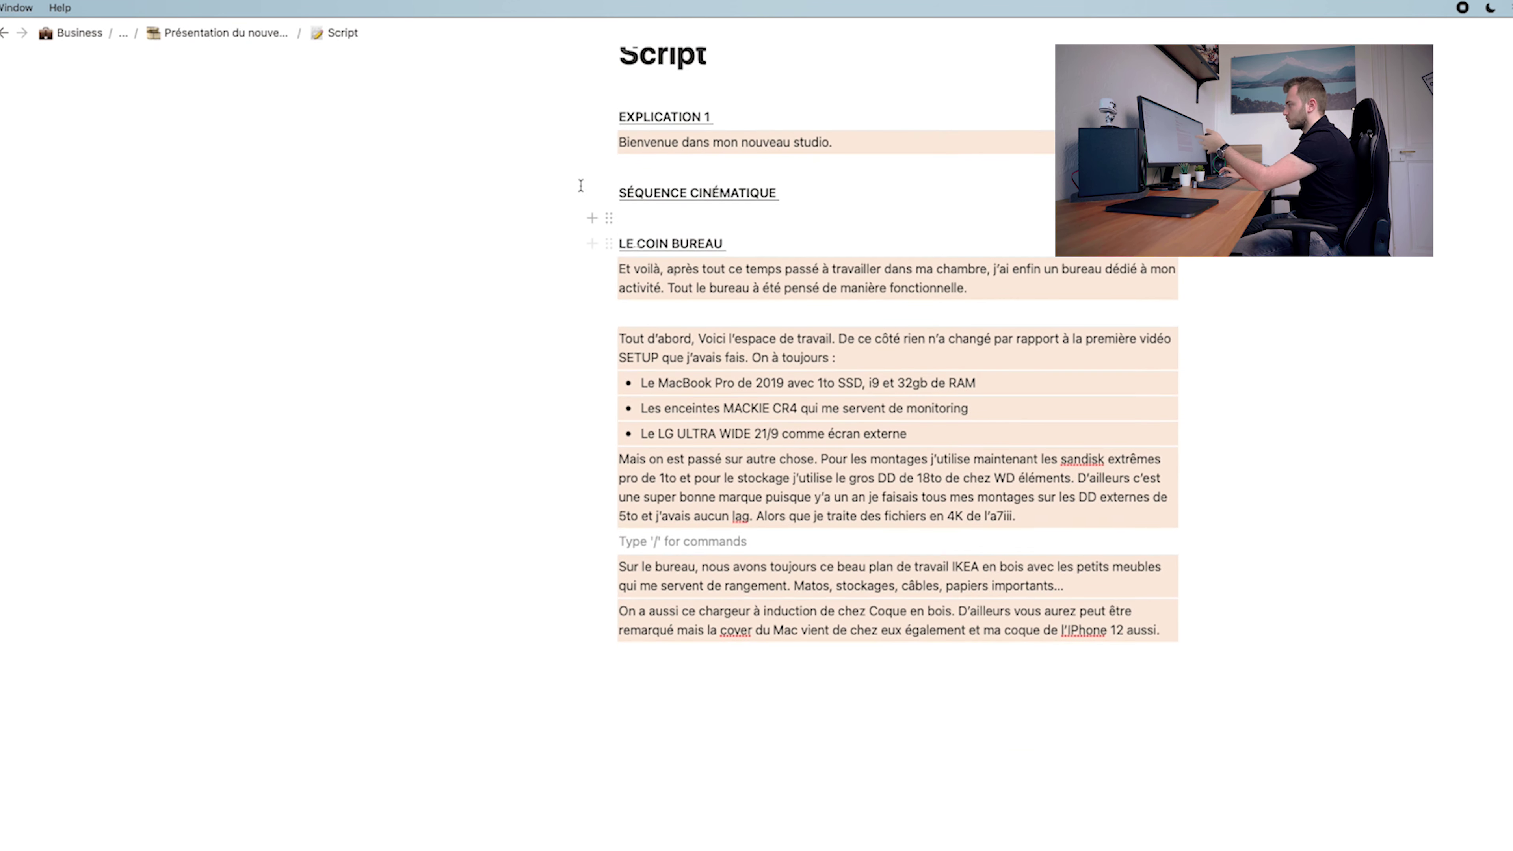
scroll(580, 186, down, 2)
click(225, 32)
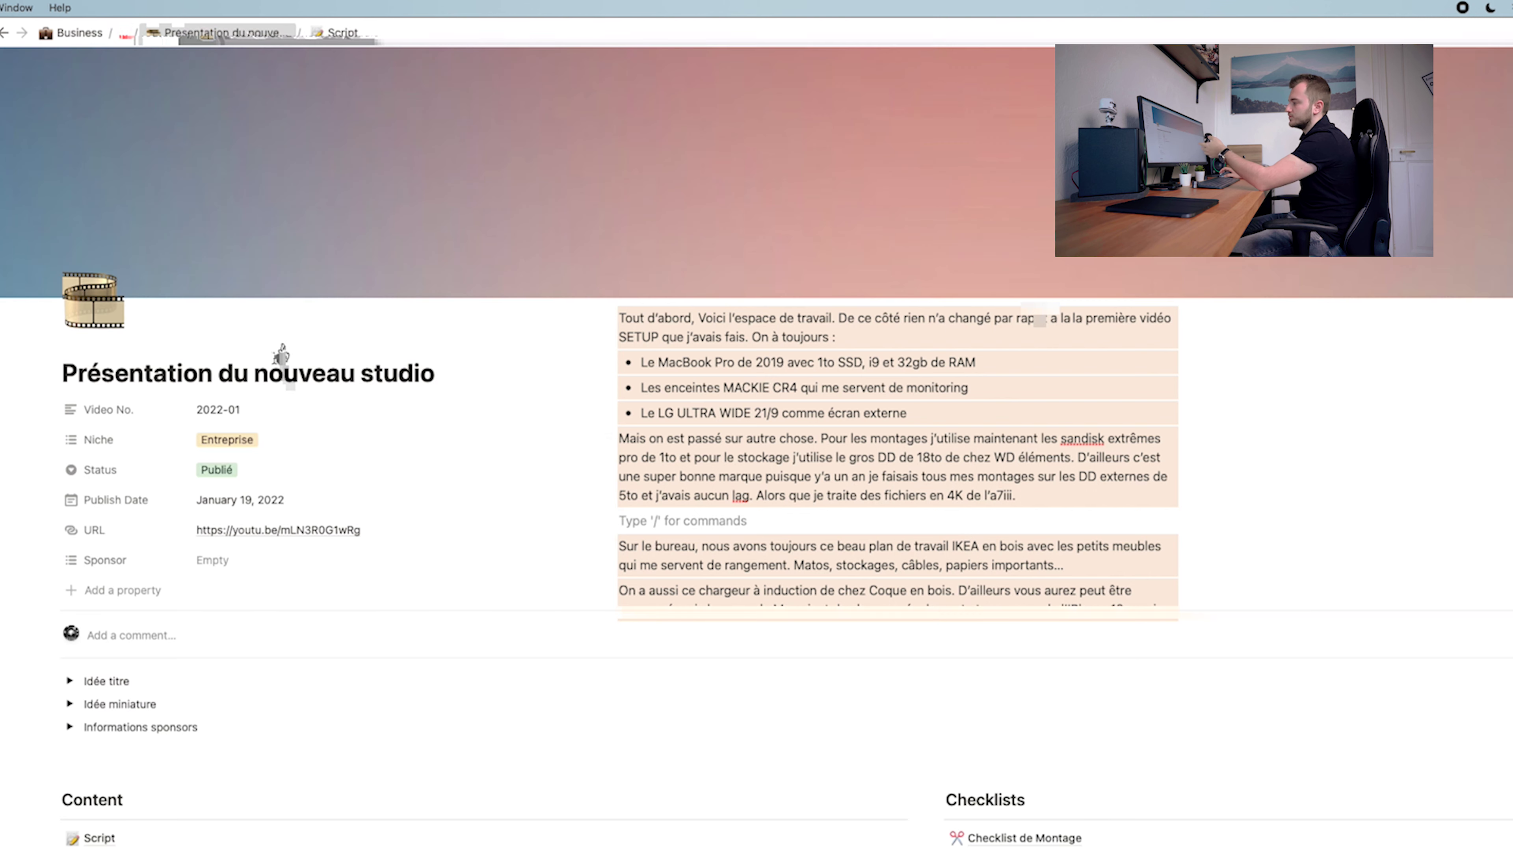
Open the video's Recherche & Notes page and return to Présentation du nouveau studio
scroll(210, 530, down, 7)
scroll(212, 533, down, 2)
click(283, 348)
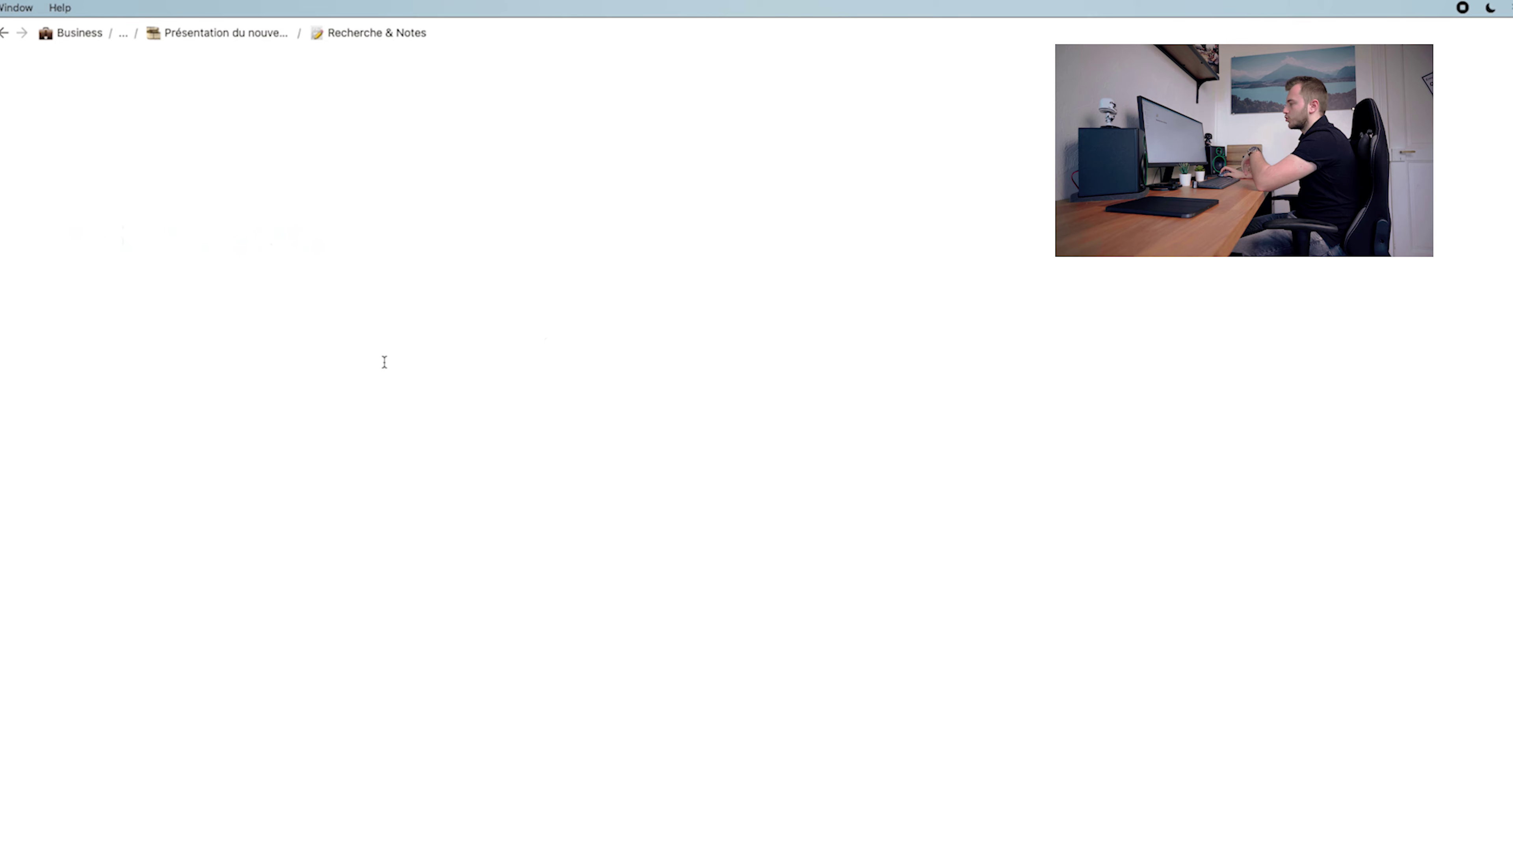
drag(209, 366, 471, 680)
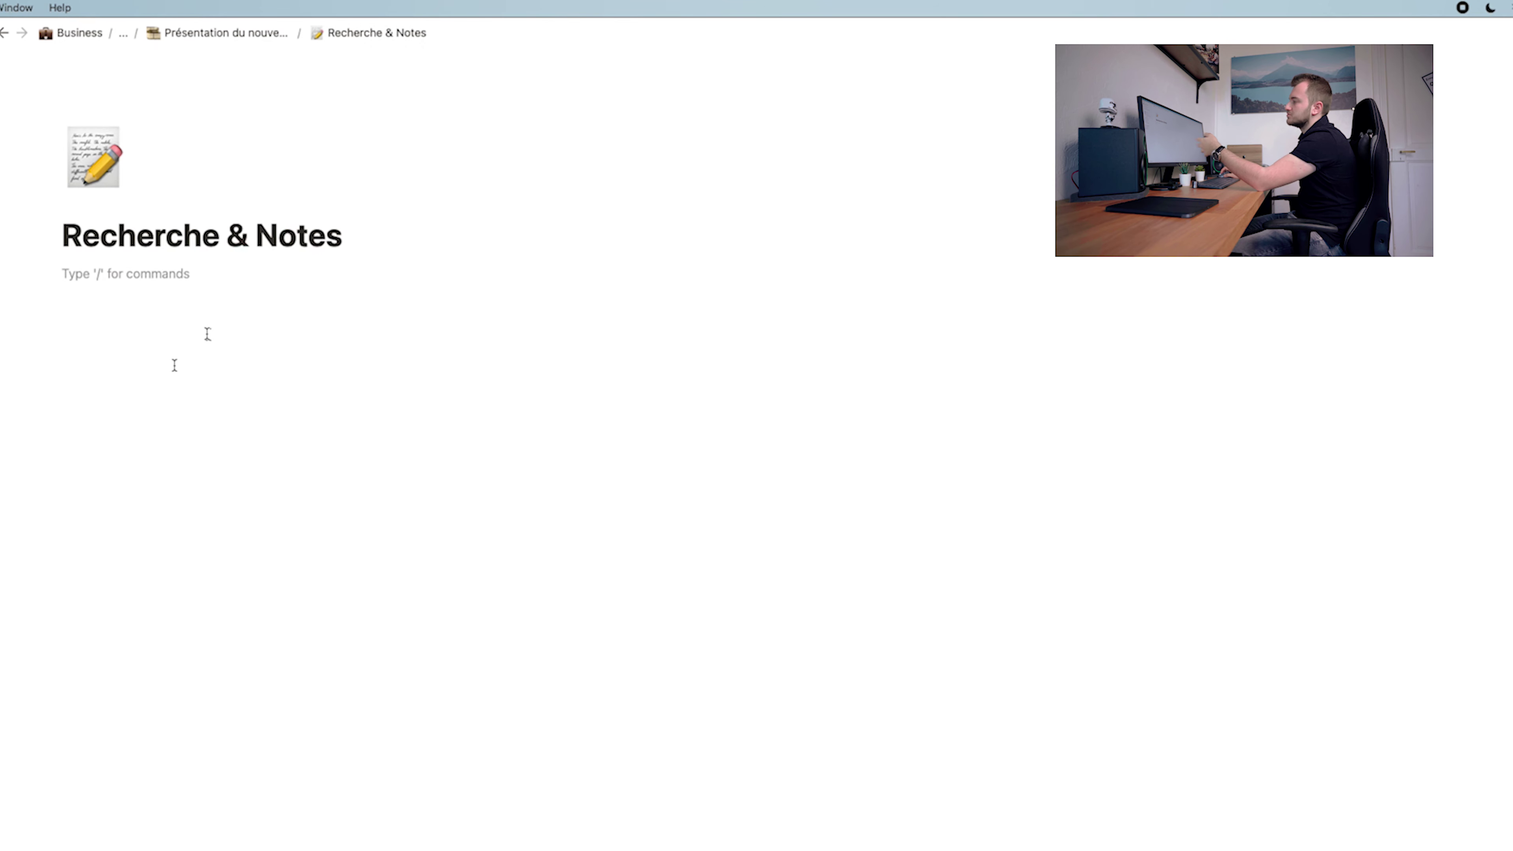
click(217, 34)
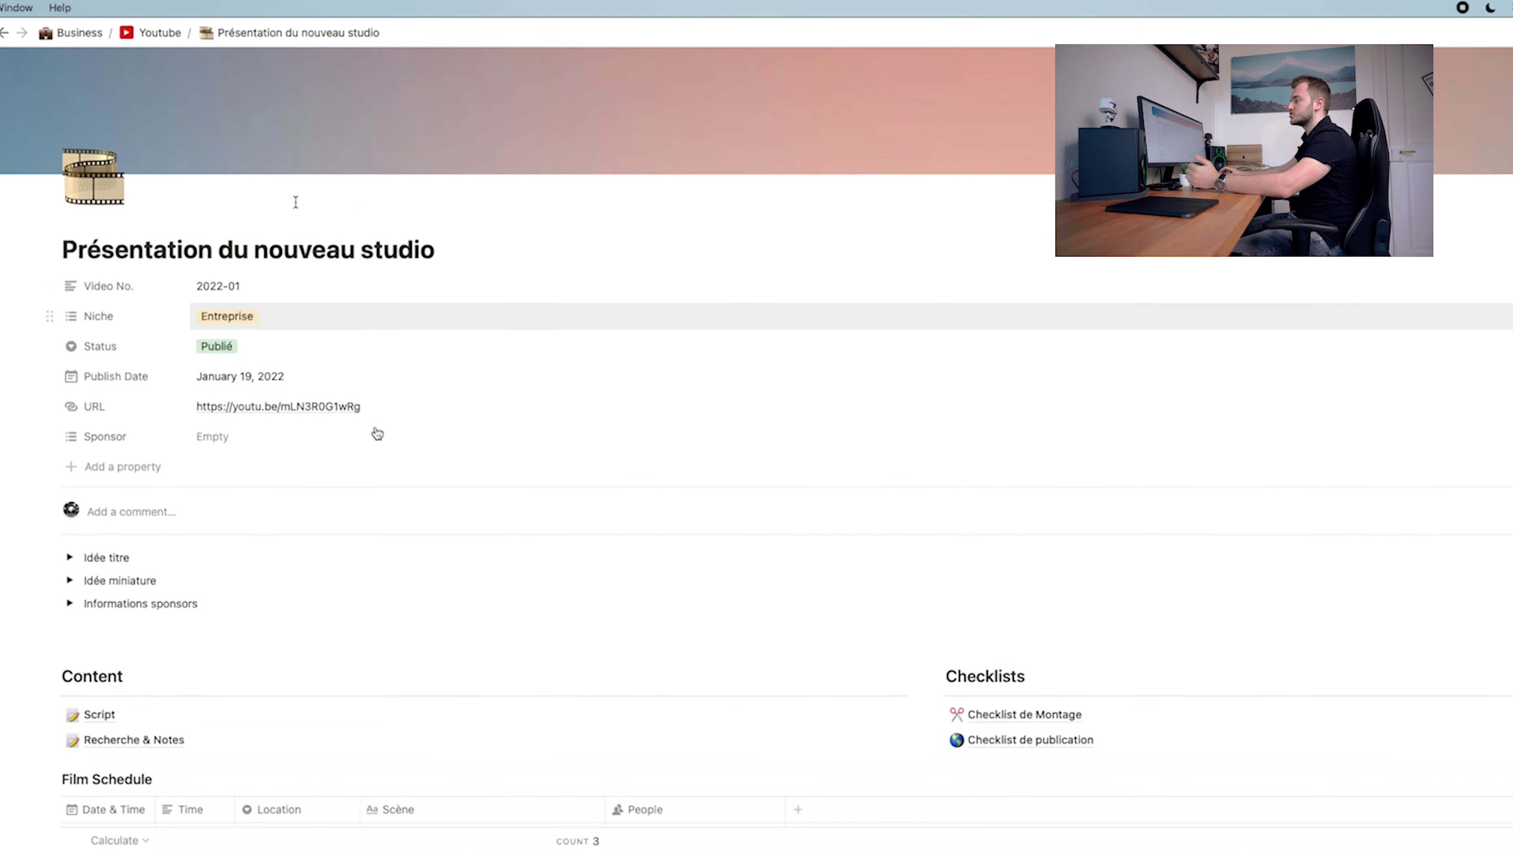
Open the Checklist de Montage page and review its A-Cut, B-Roll, Assets and Export tasks
scroll(377, 434, down, 5)
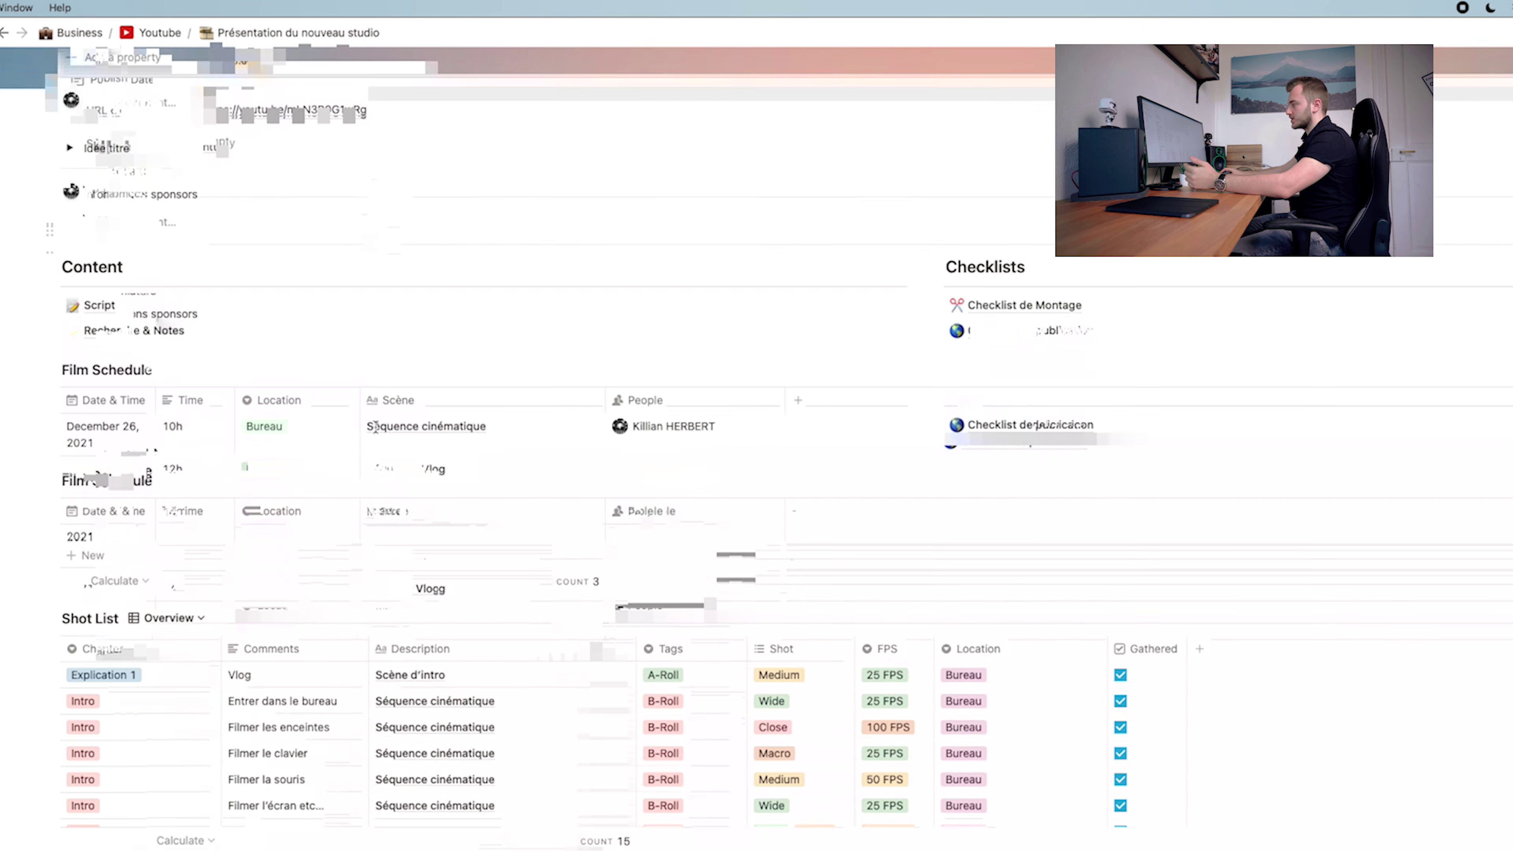
click(1165, 311)
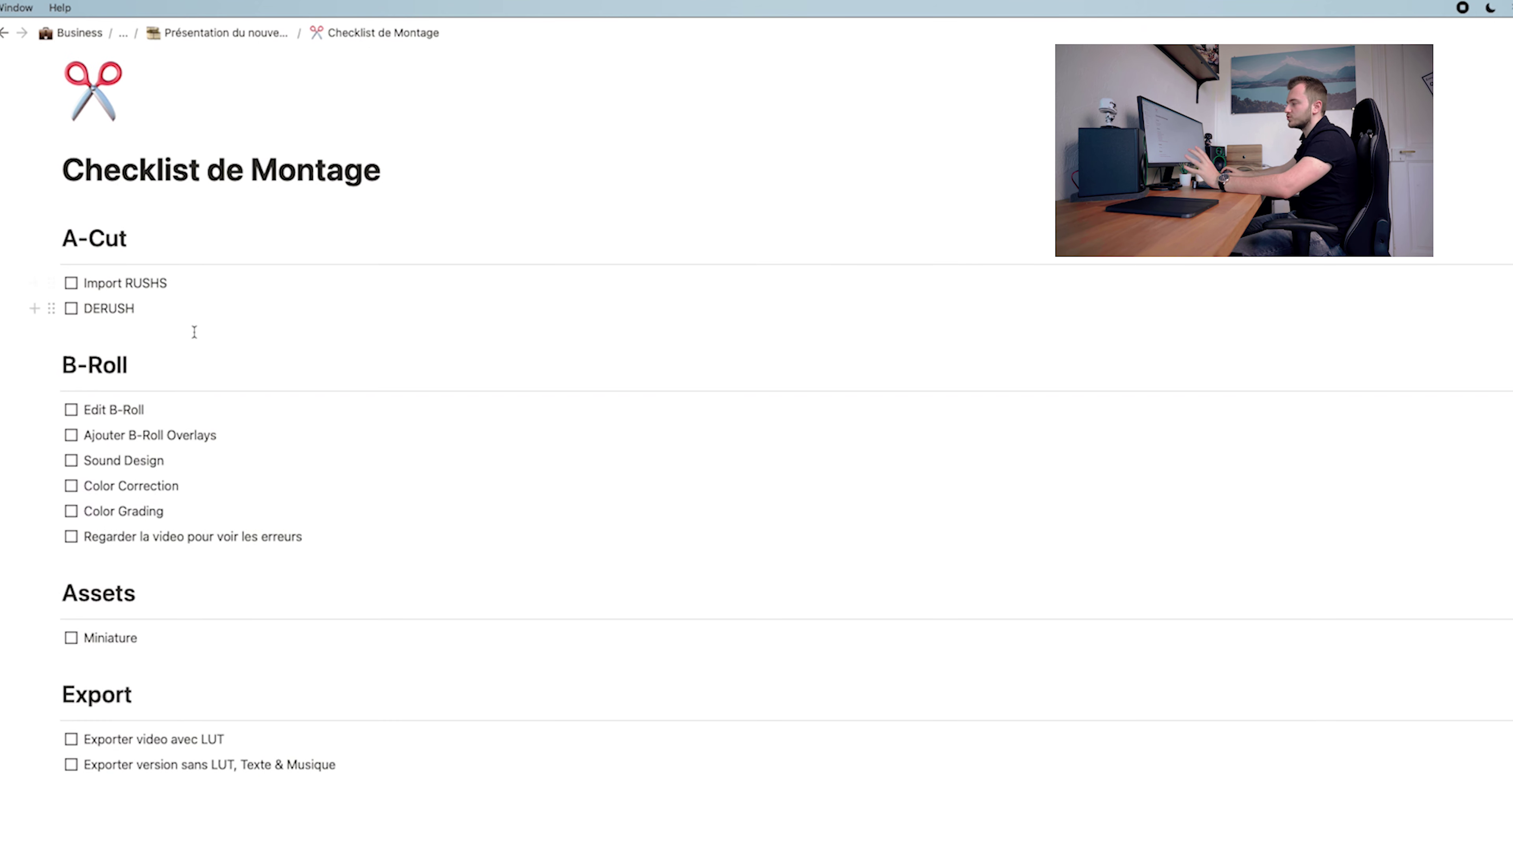
scroll(361, 370, down, 3)
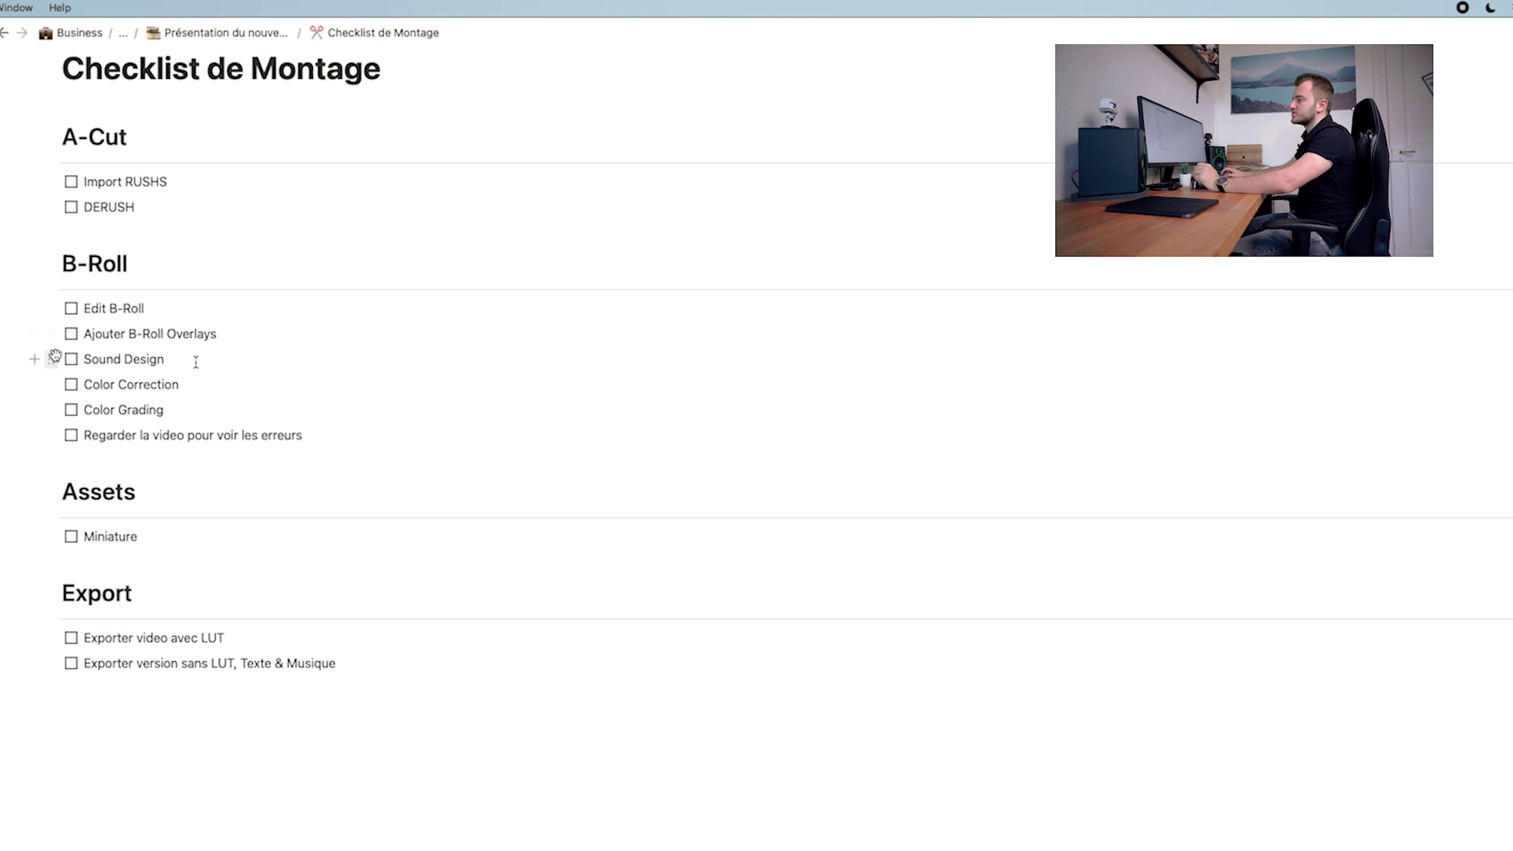
Tick and untick Color Correction, Miniature and both Export tasks to try out the checklist
click(71, 385)
click(71, 385)
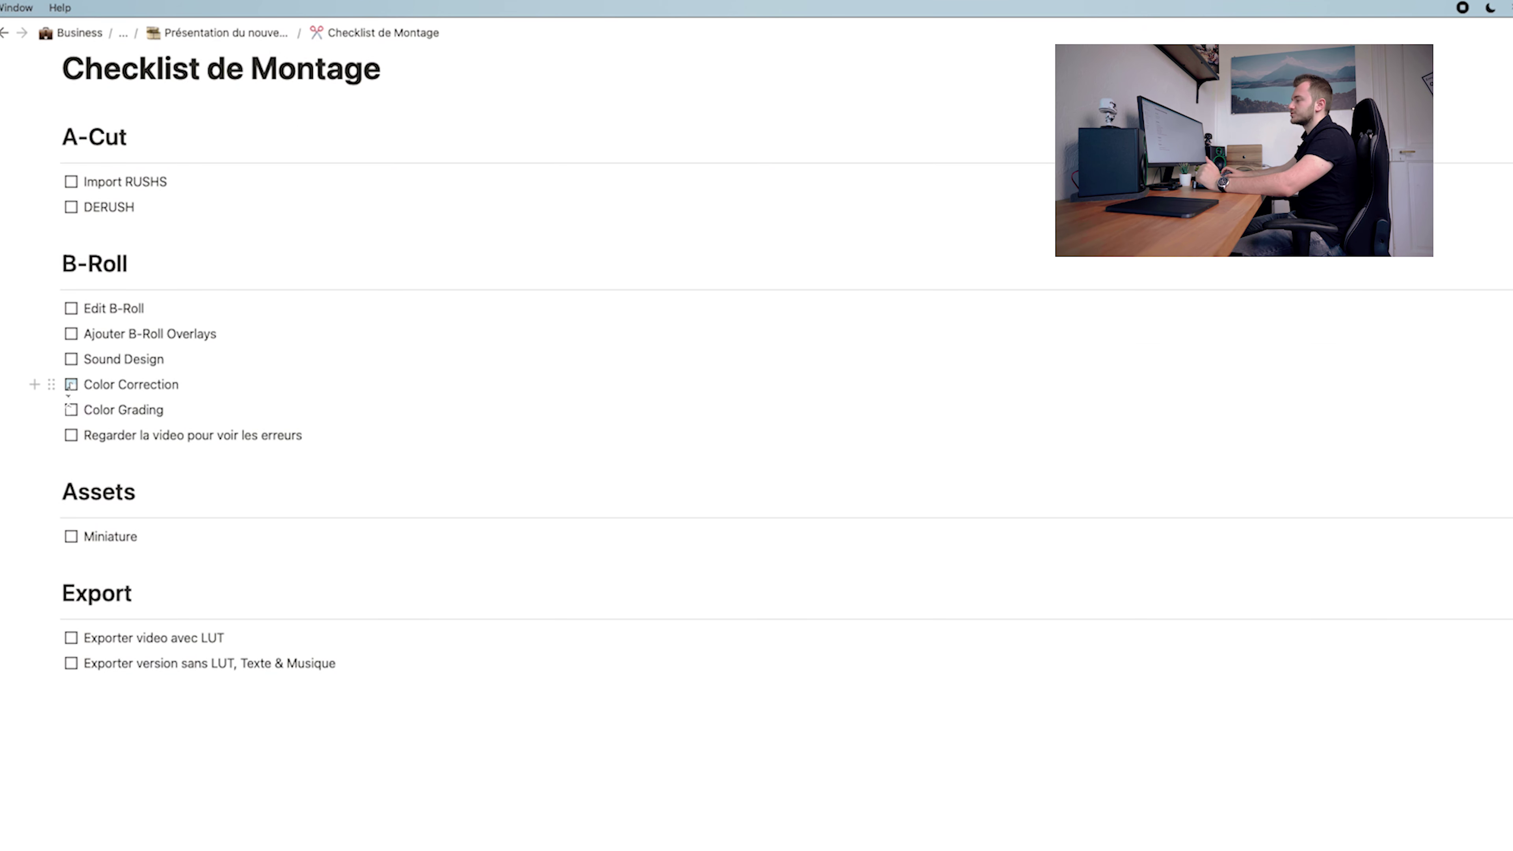
click(76, 444)
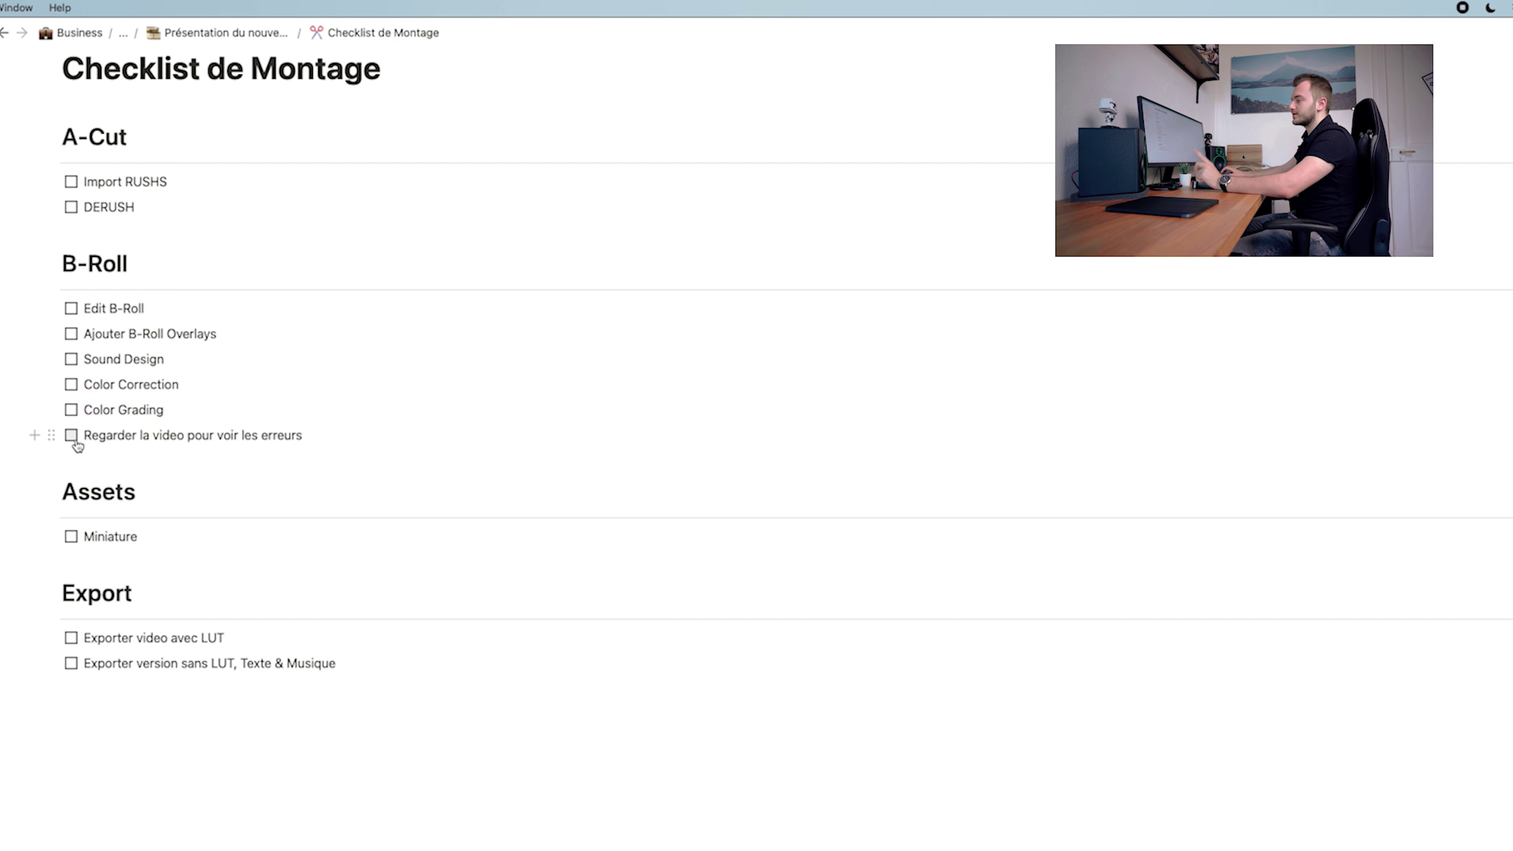
click(72, 537)
click(72, 537)
click(71, 639)
click(71, 638)
click(71, 664)
click(70, 664)
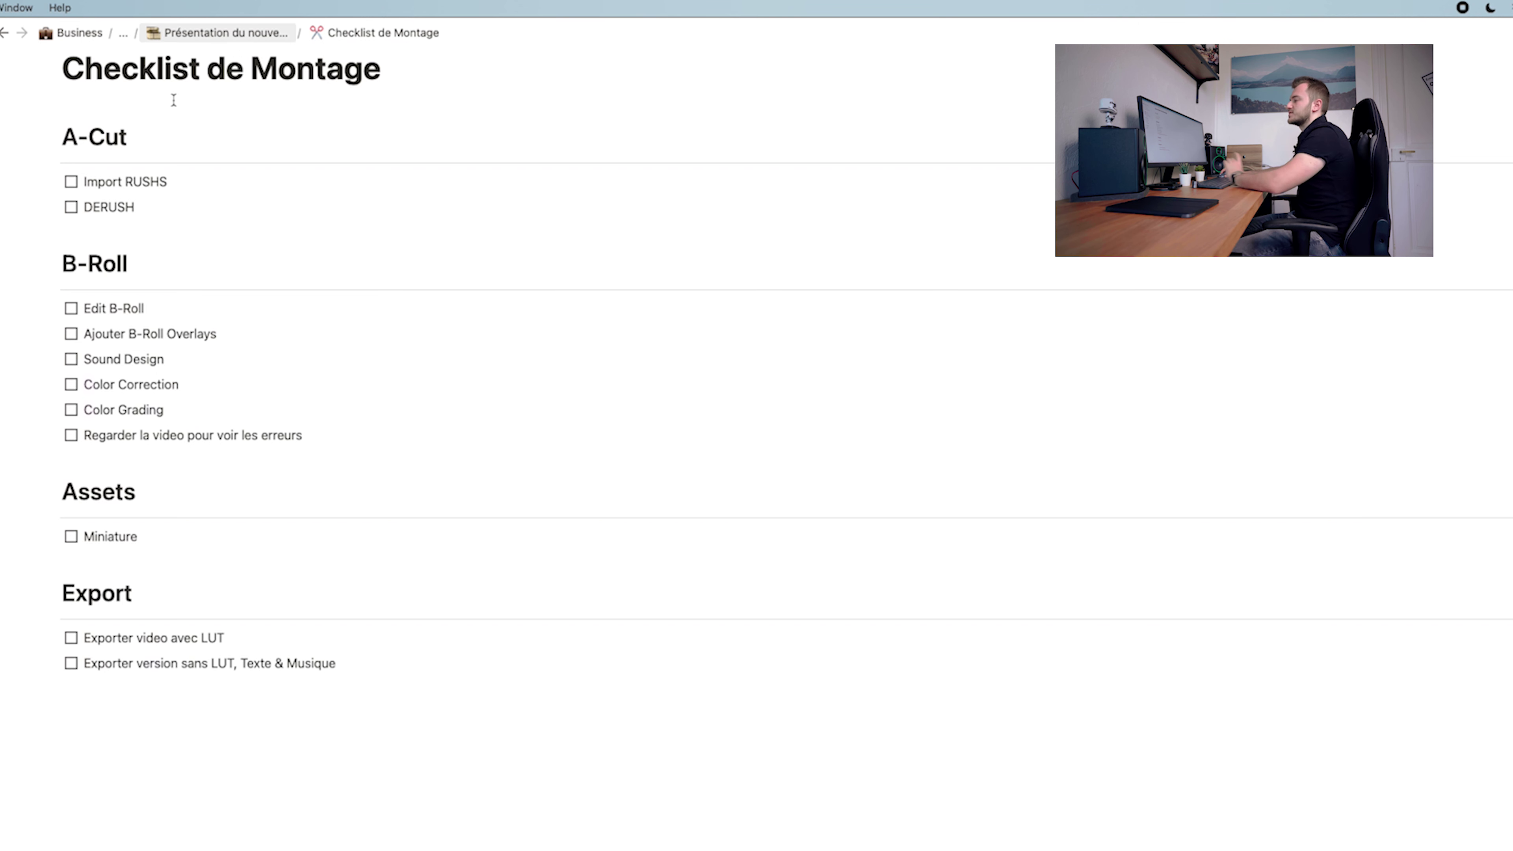
Return to Présentation du nouveau studio and check the People field of the Montage row in the Film Schedule
click(433, 667)
click(306, 718)
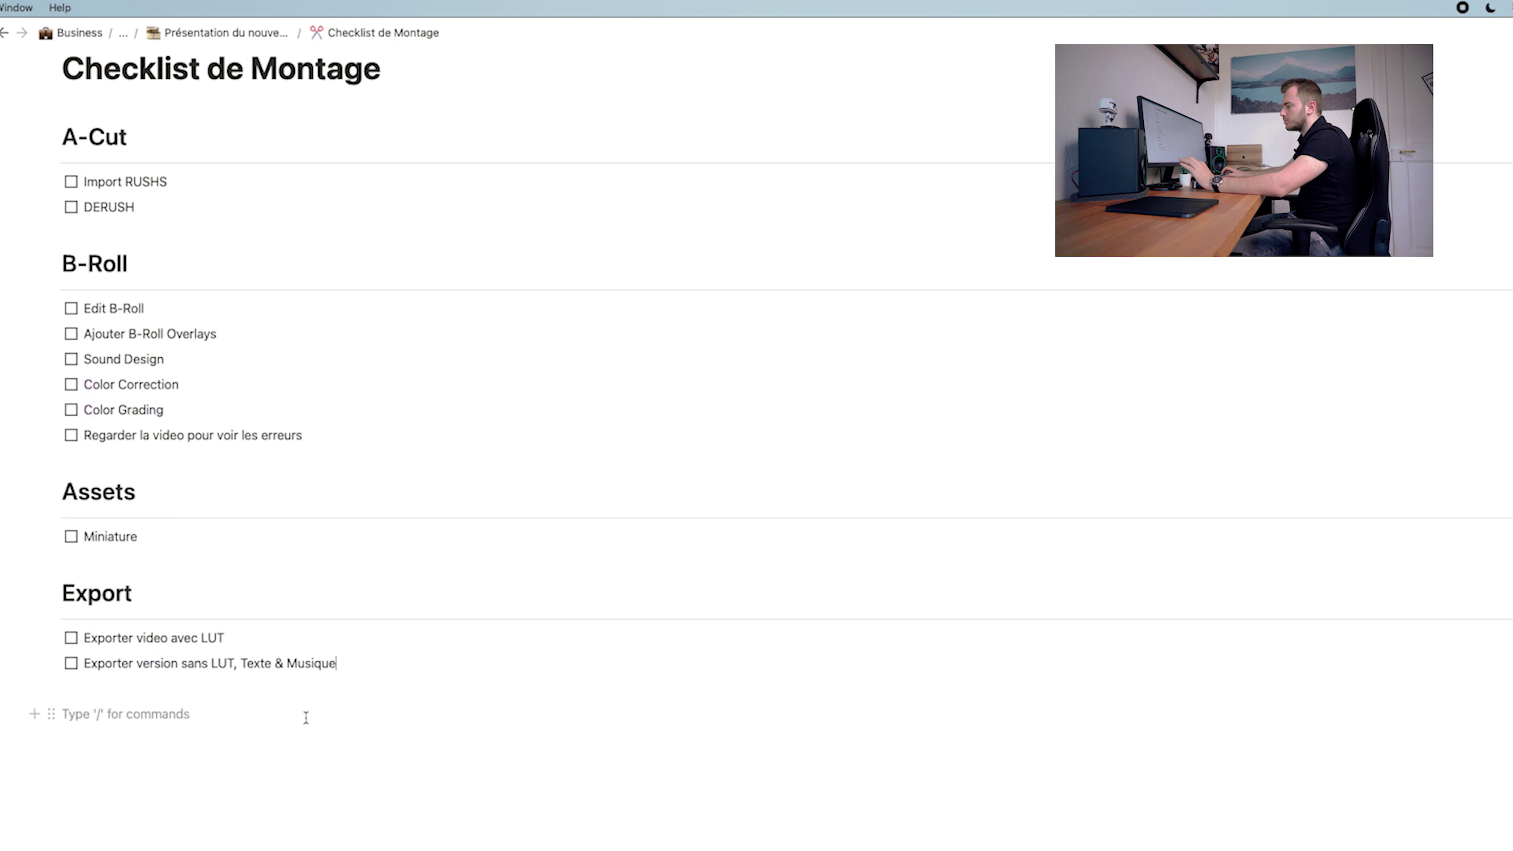
click(246, 35)
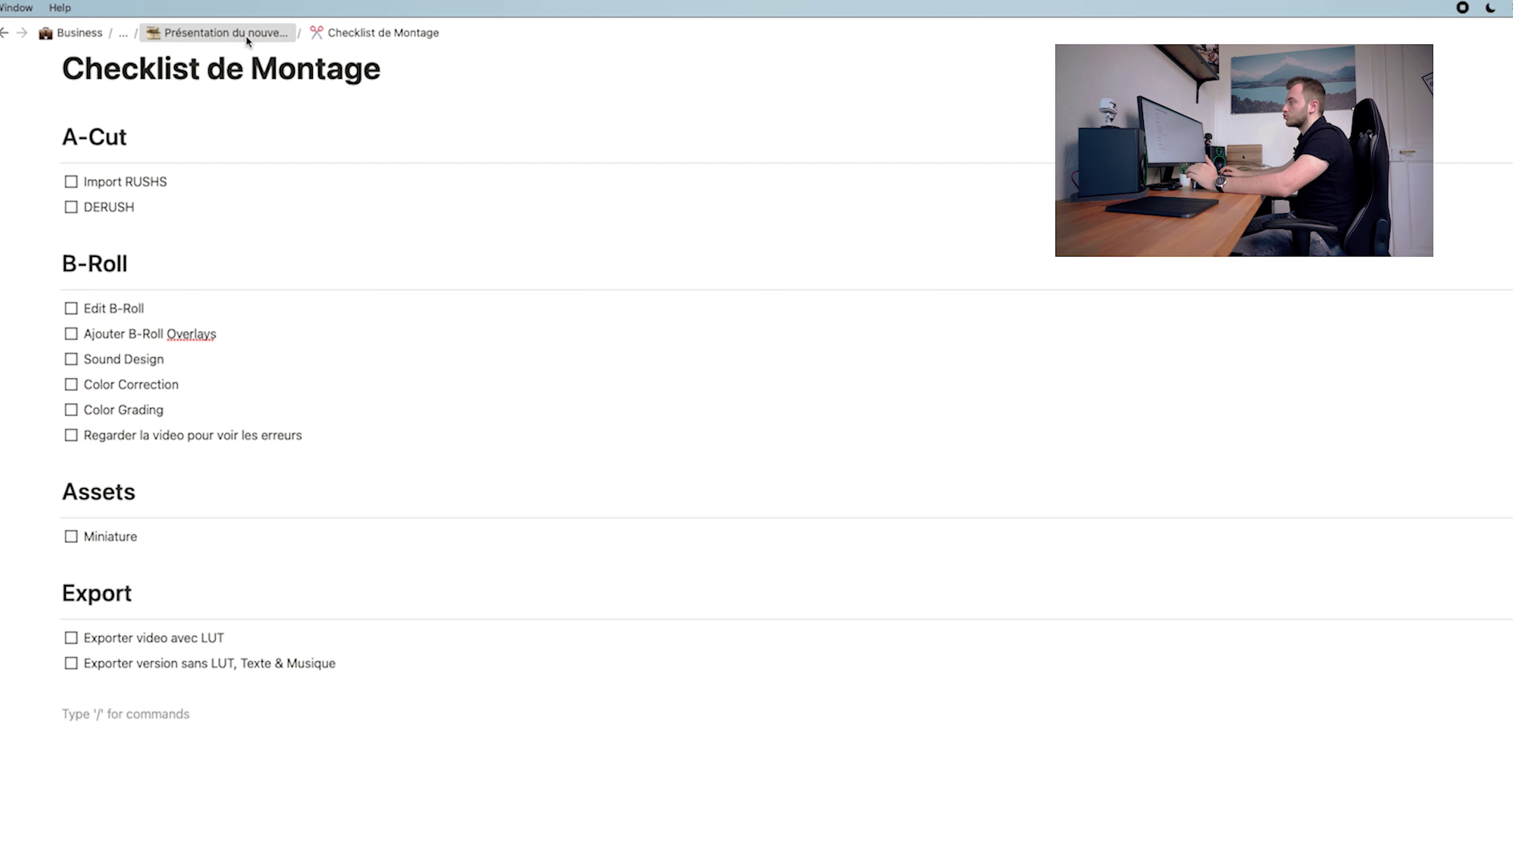
scroll(536, 475, down, 3)
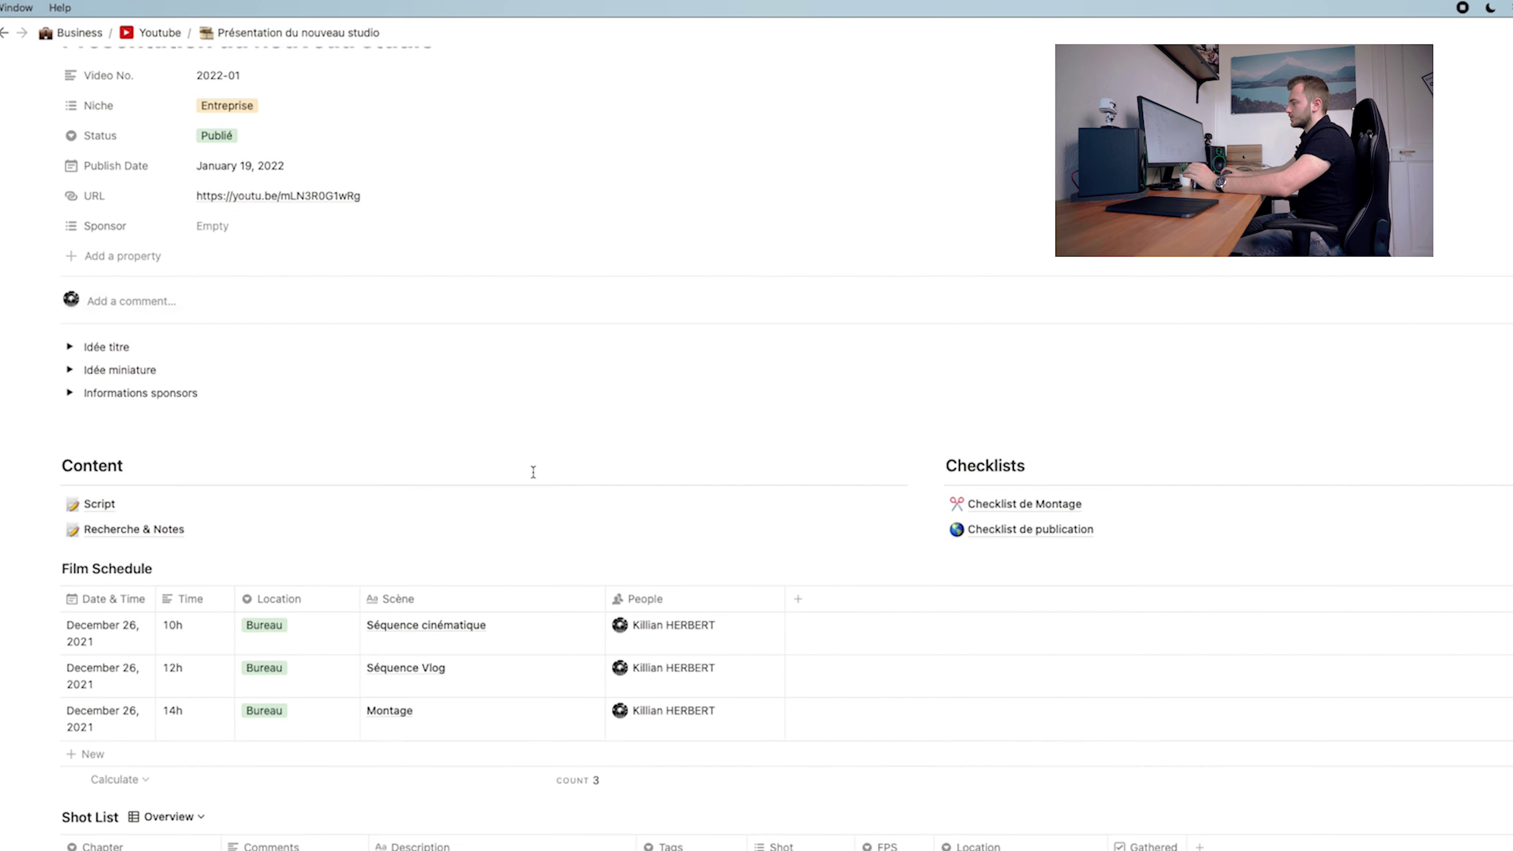
scroll(685, 436, down, 1)
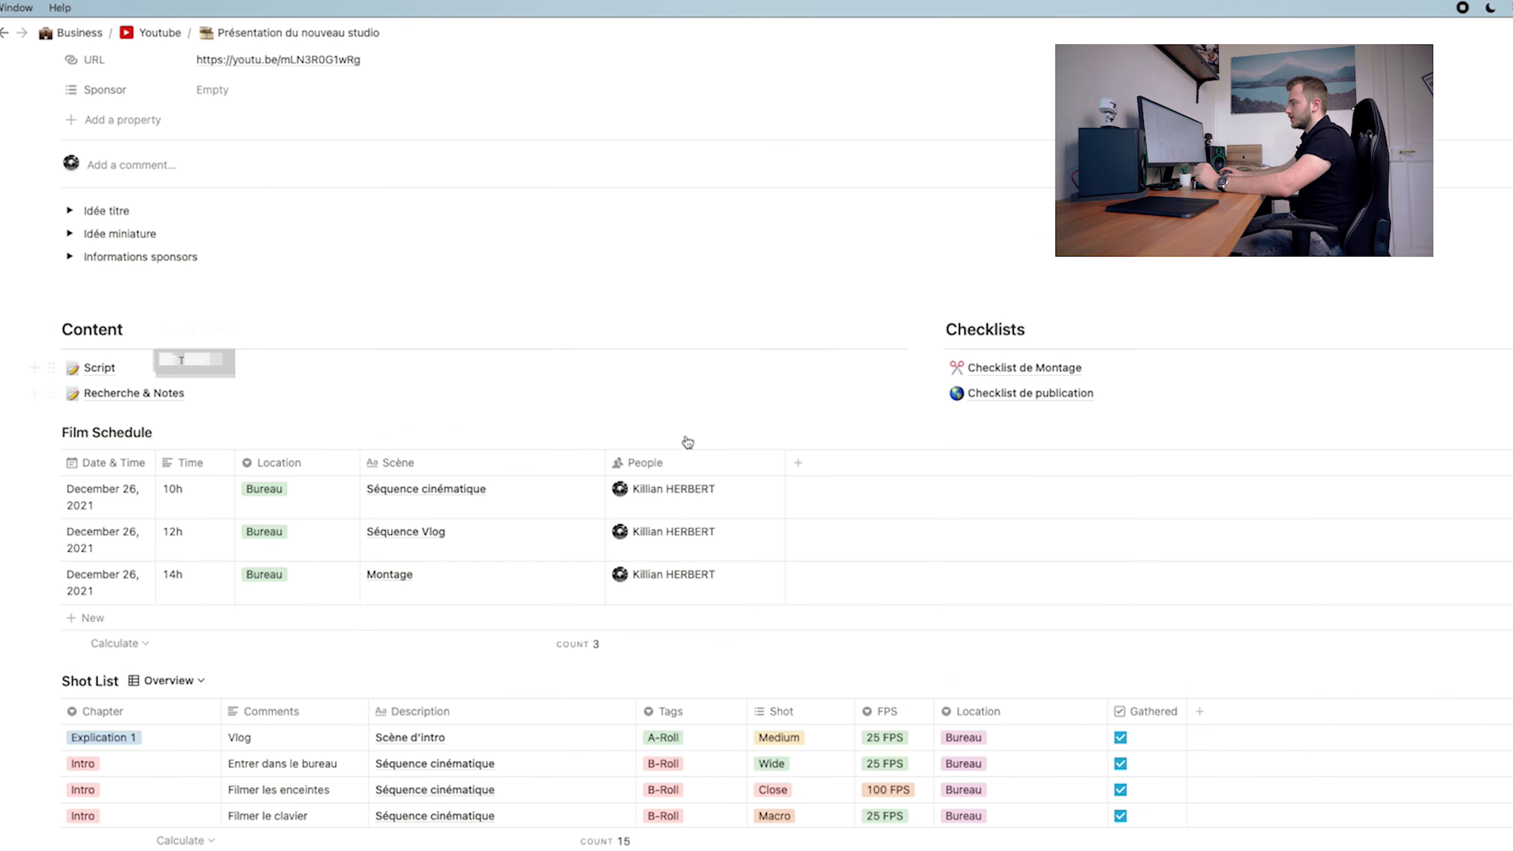
scroll(119, 370, down, 2)
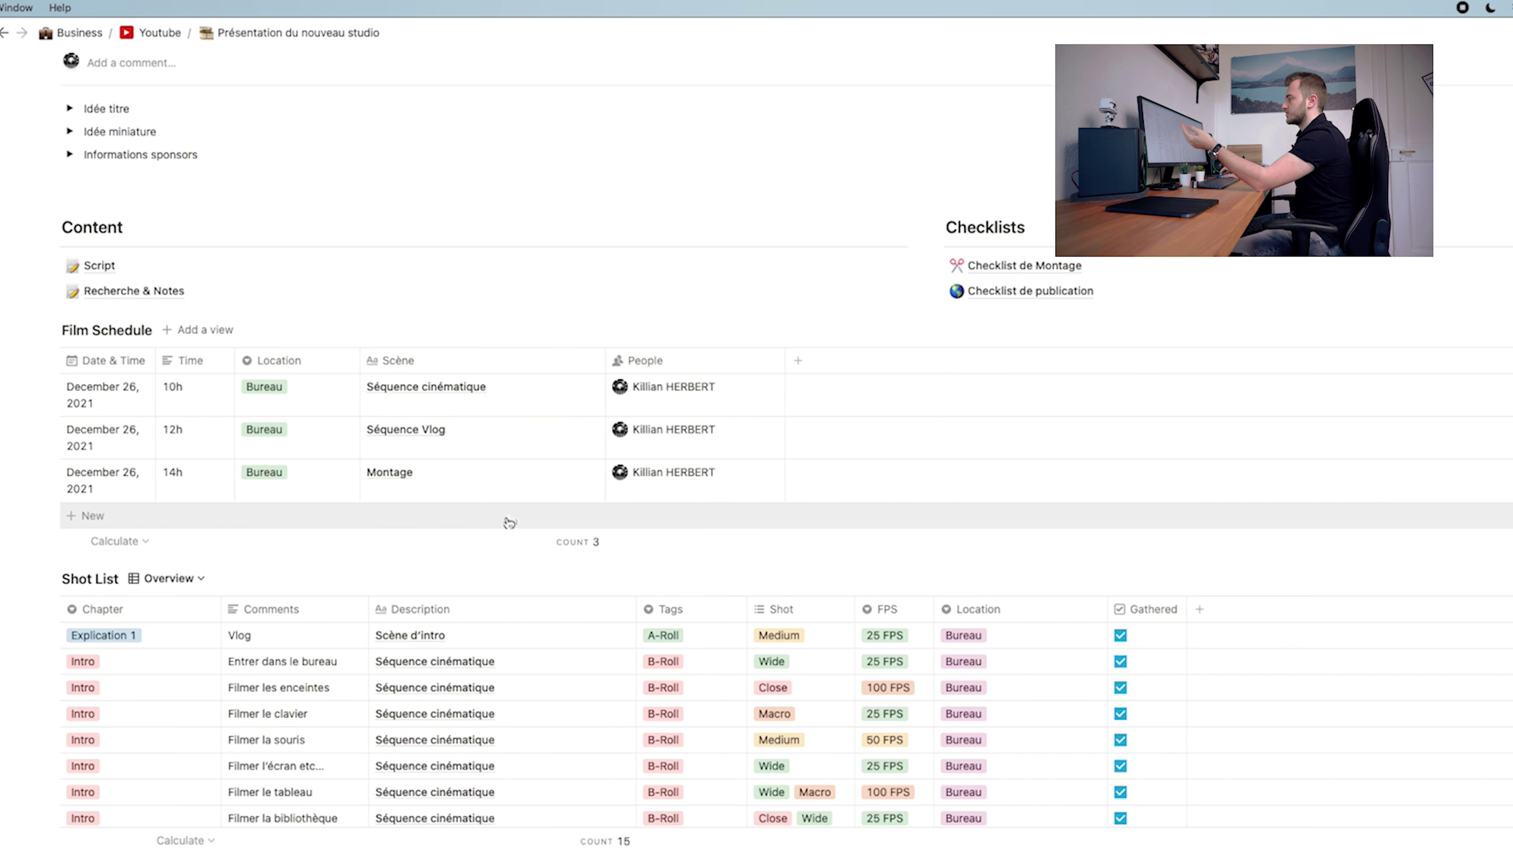
click(711, 474)
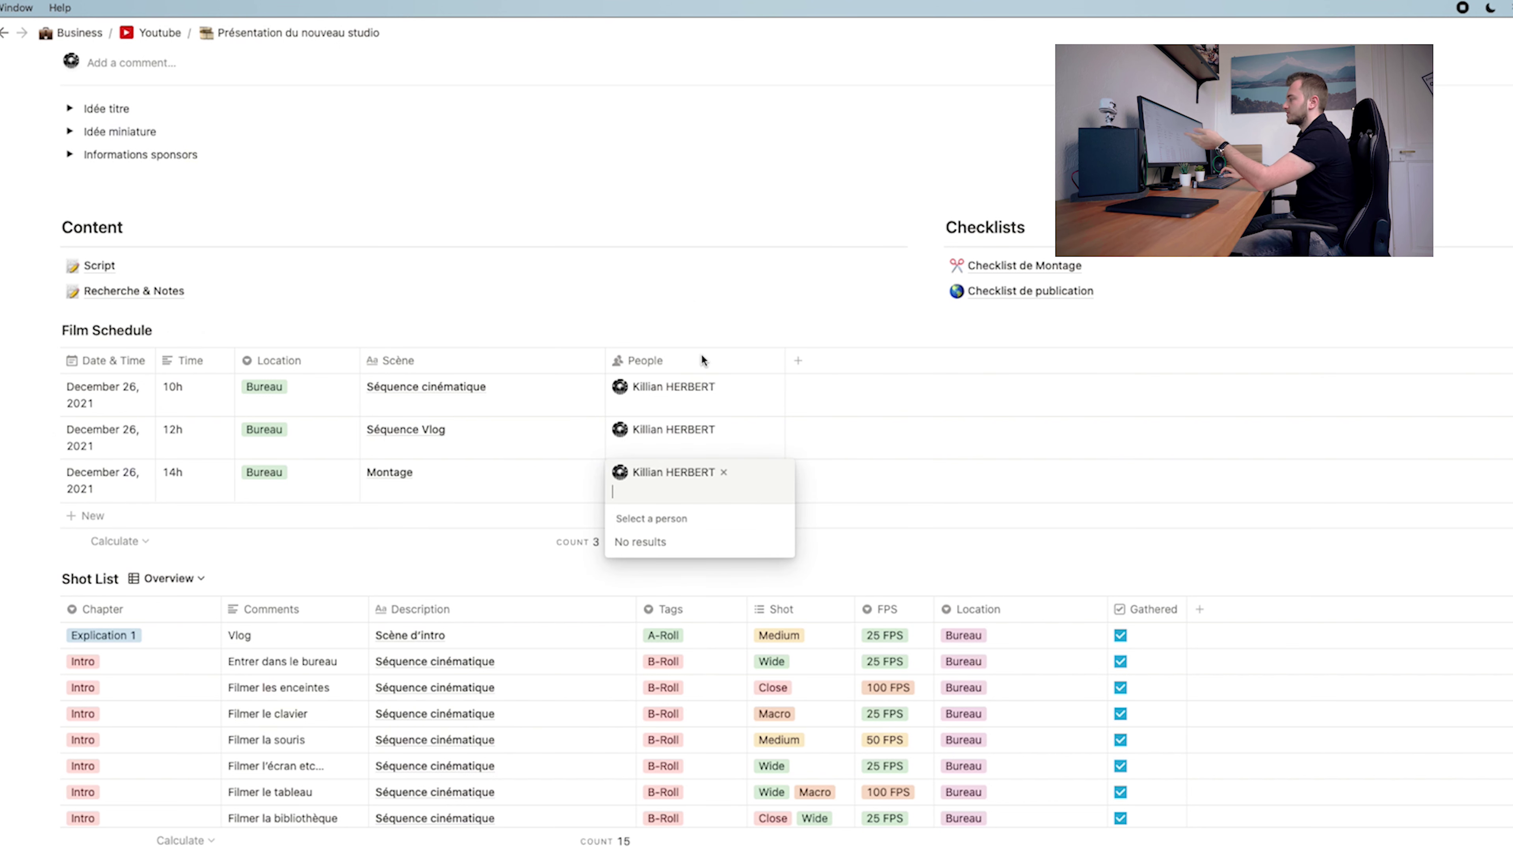
key(Escape)
Look through the Shot List and check the Chapter field of the Scène d'intro row
scroll(701, 357, down, 5)
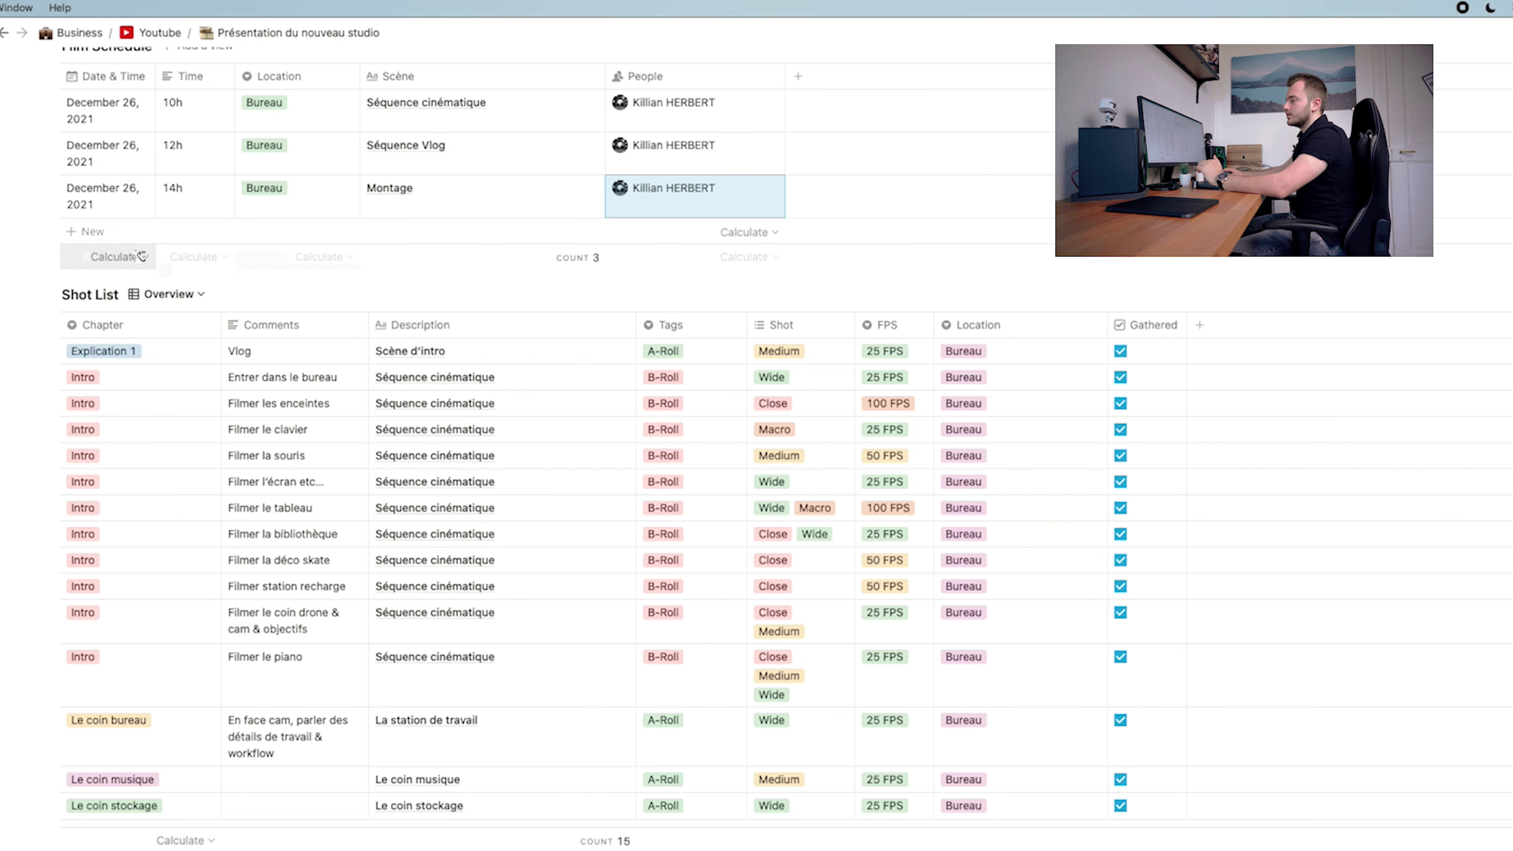
scroll(41, 303, down, 3)
scroll(41, 303, down, 2)
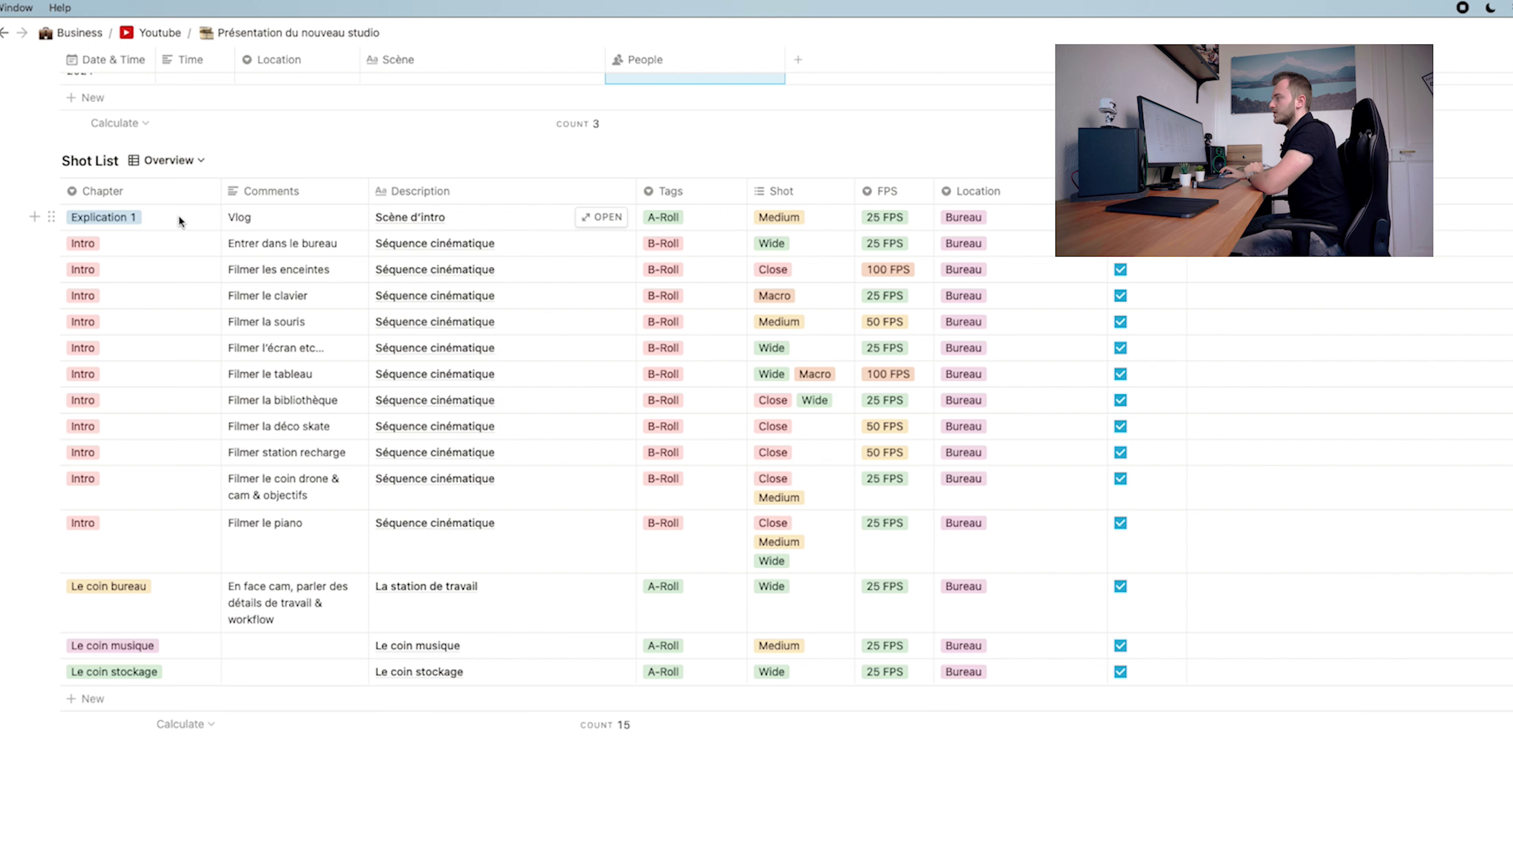
click(179, 217)
key(Escape)
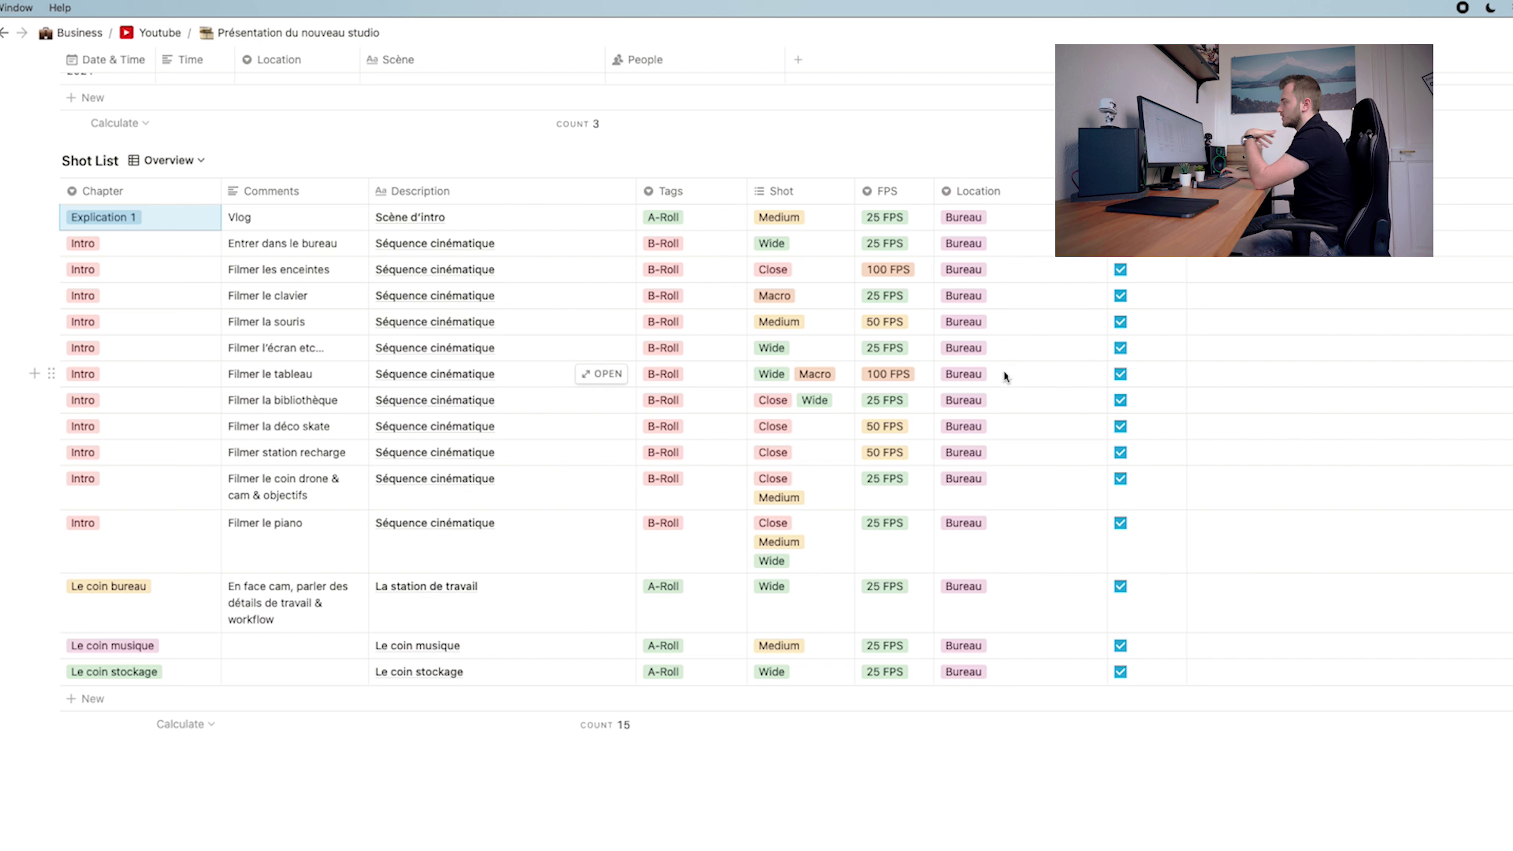
Open the Scène d'intro shot from the Shot List, view its properties, and close it
scroll(824, 398, down, 1)
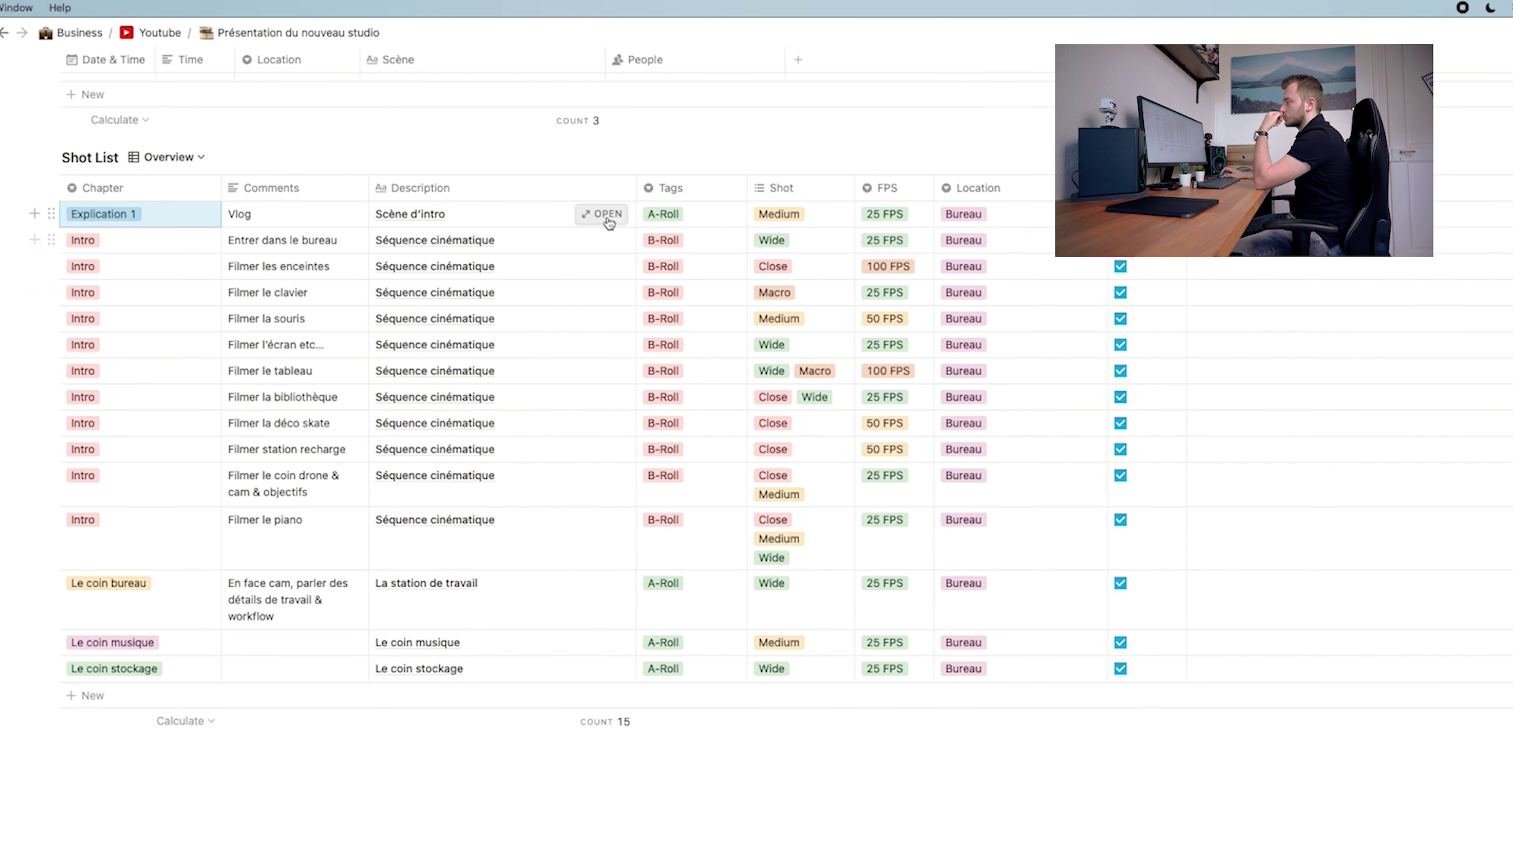
click(604, 213)
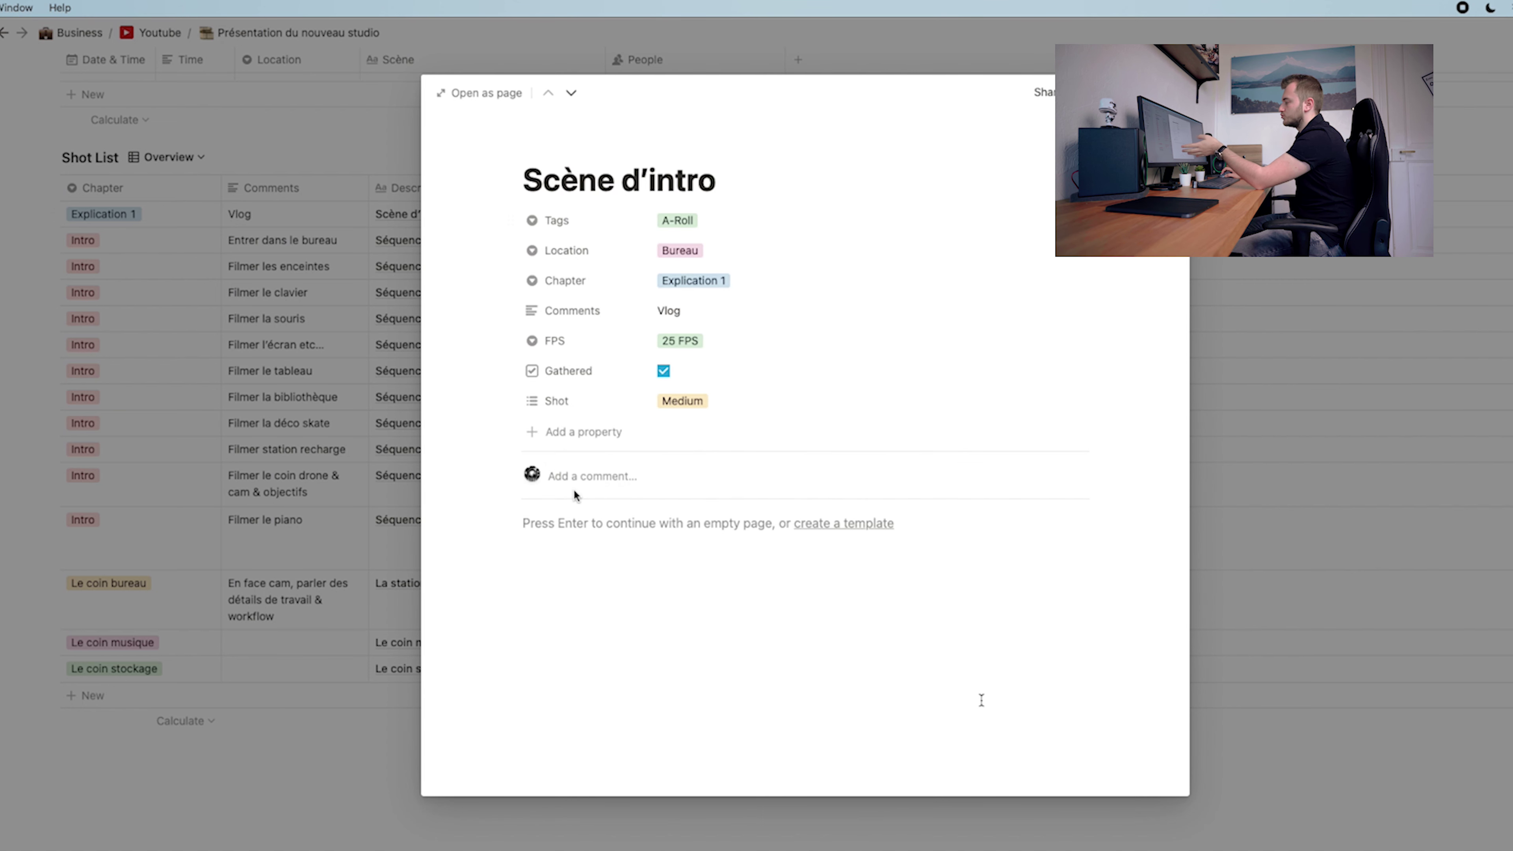
click(647, 552)
click(1410, 461)
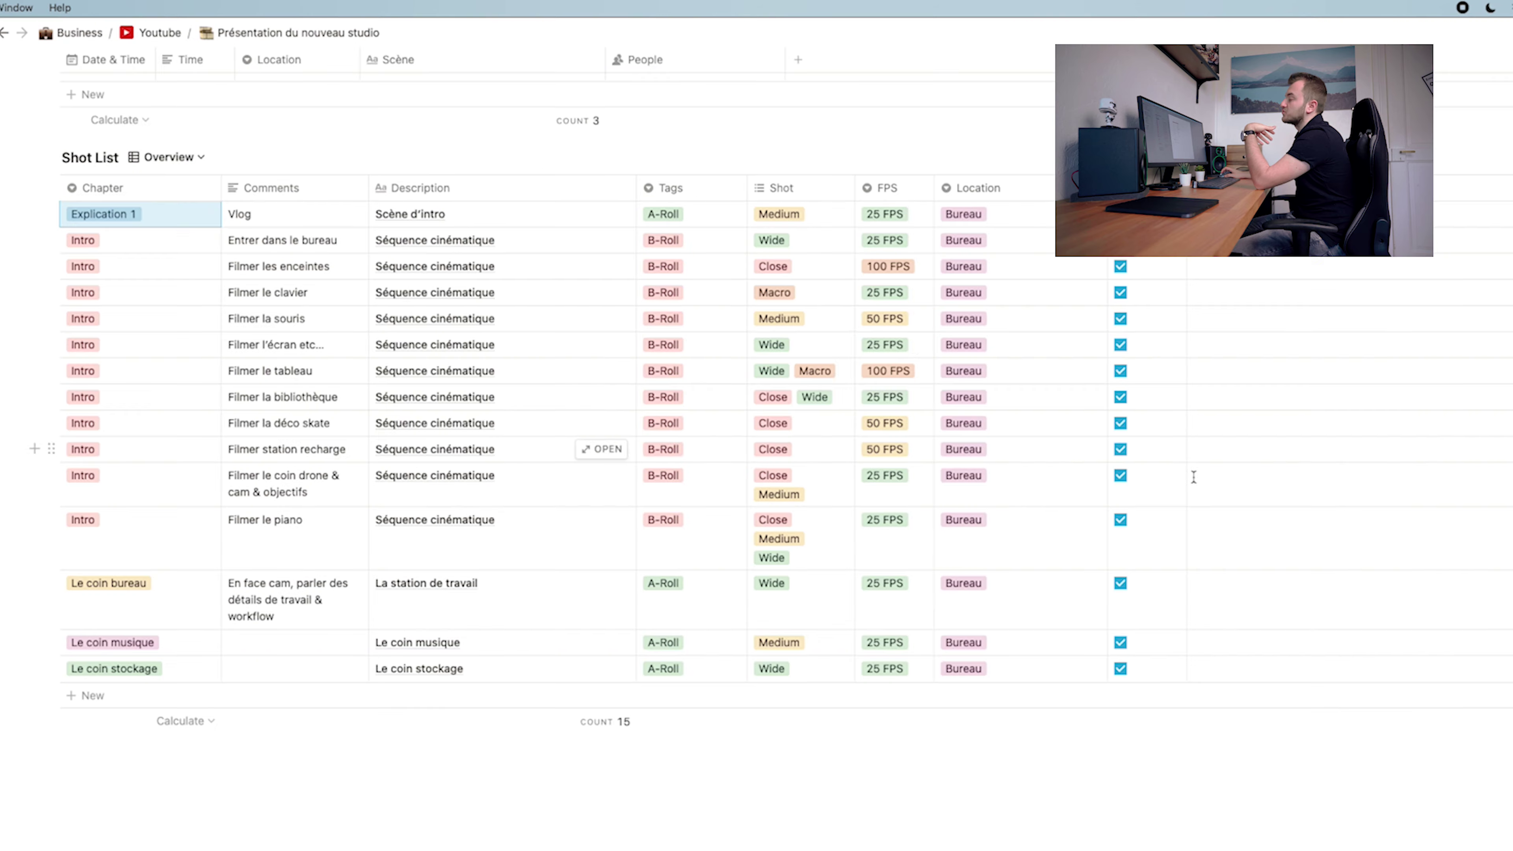